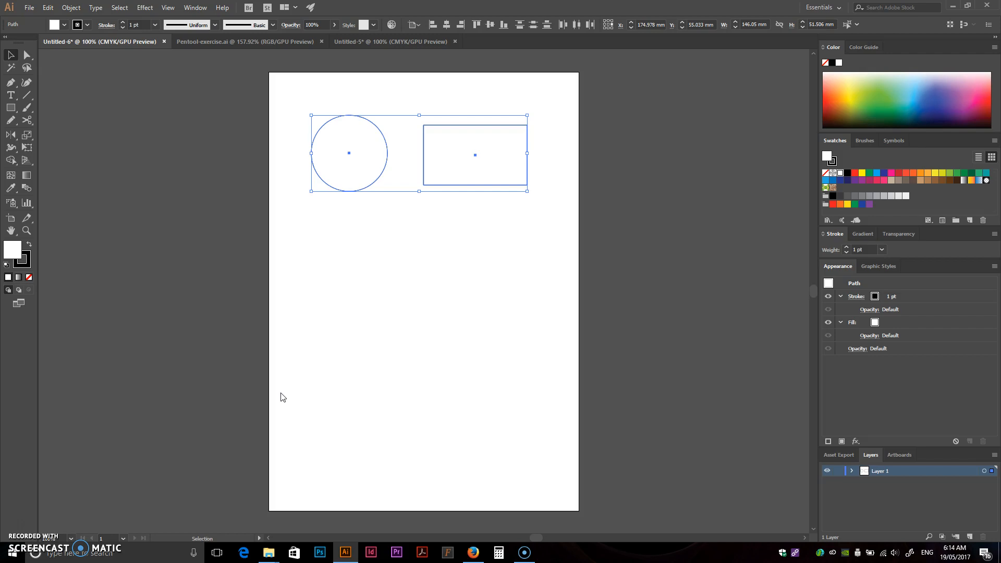
# - Delete the circle and the rectangle from the artboard and activate the Pen tool
pyautogui.click(340, 376)
pyautogui.press('a')
pyautogui.moveTo(247, 90); pyautogui.dragTo(614, 249)
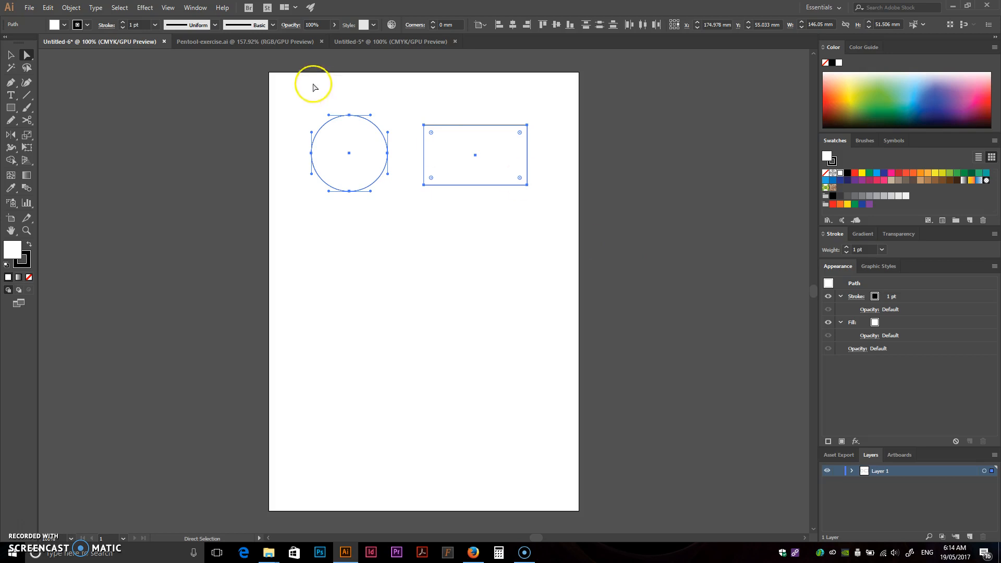
pyautogui.click(7, 86)
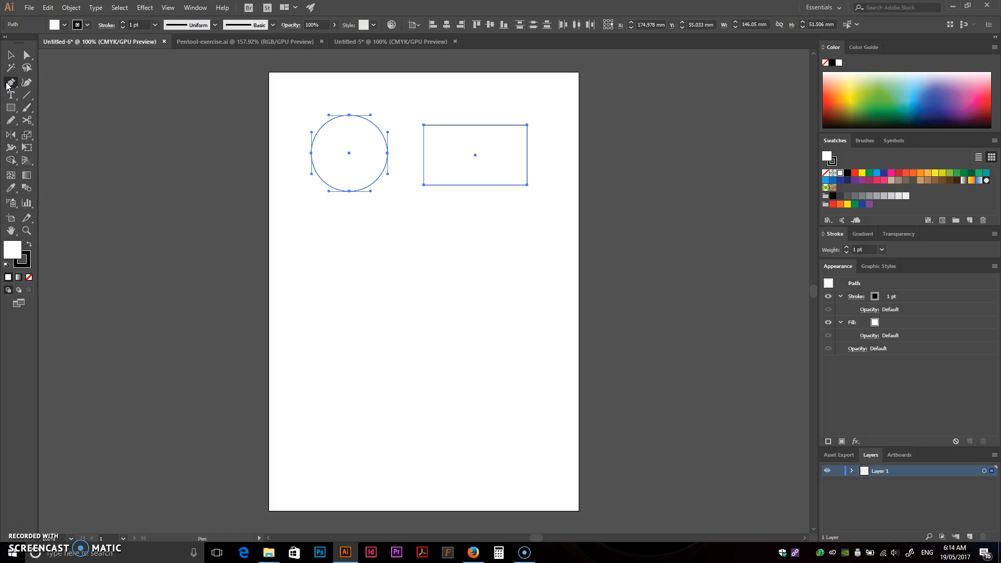
pyautogui.click(8, 86)
pyautogui.press('Delete')
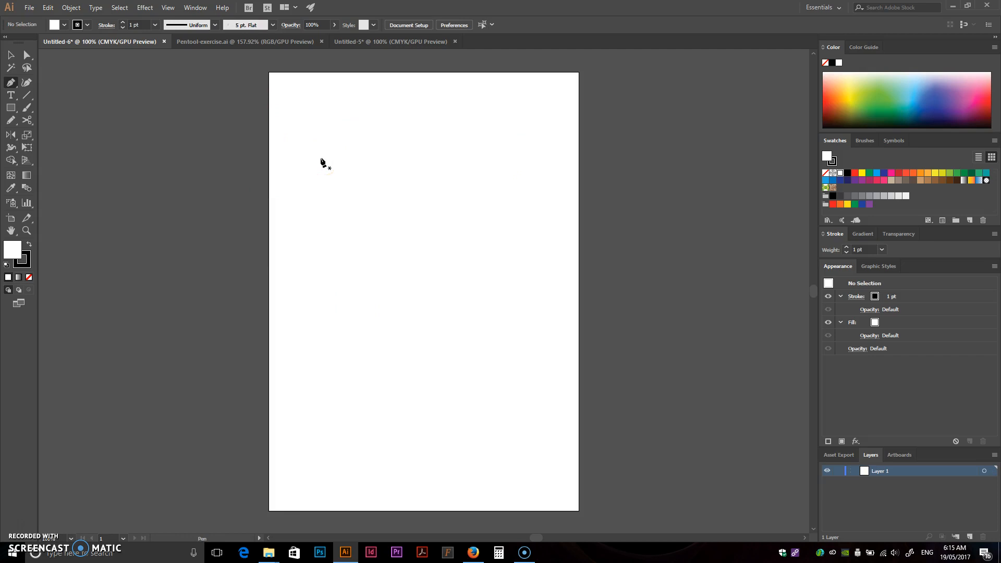
# - Draw a closed, irregular 14-point polygon of straight segments across the upper half of the artboard with the Pen tool
pyautogui.click(295, 168)
pyautogui.click(371, 136)
pyautogui.scroll(1, 371, 135)
pyautogui.click(365, 146)
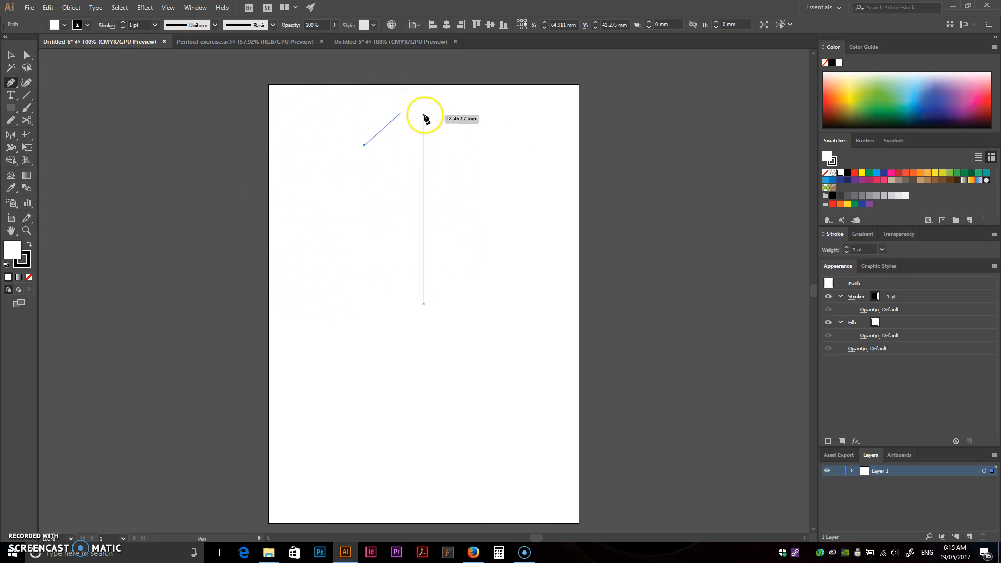
pyautogui.click(517, 218)
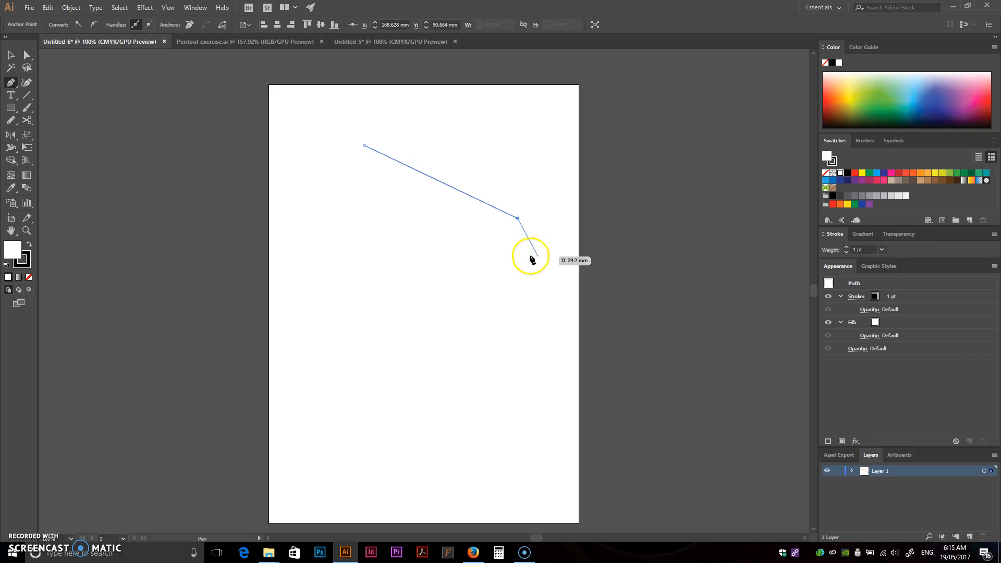
pyautogui.click(472, 235)
pyautogui.click(509, 285)
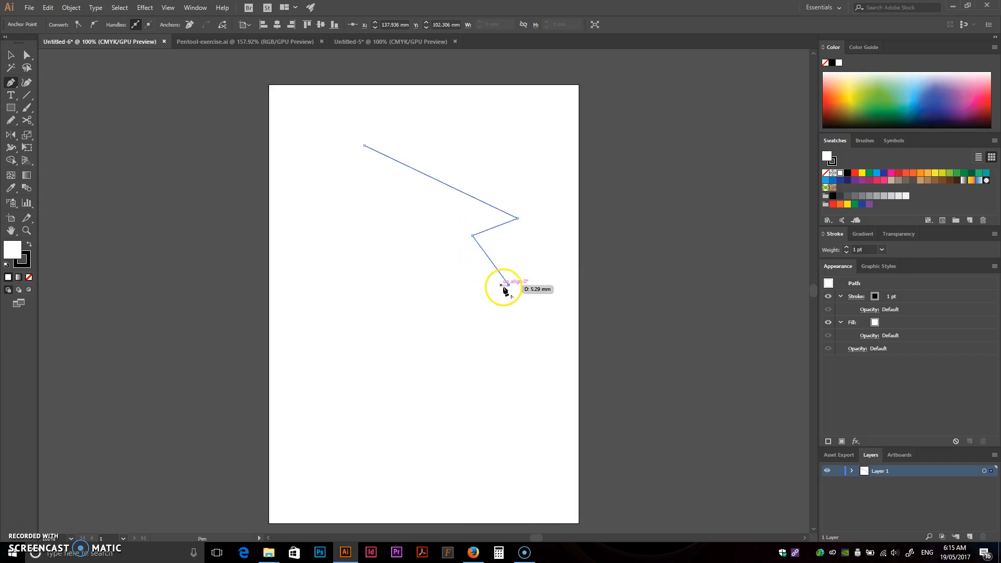
pyautogui.click(415, 325)
pyautogui.click(360, 264)
pyautogui.click(430, 264)
pyautogui.click(412, 227)
pyautogui.click(314, 244)
pyautogui.click(291, 186)
pyautogui.click(324, 199)
pyautogui.click(360, 197)
pyautogui.click(322, 179)
pyautogui.click(304, 148)
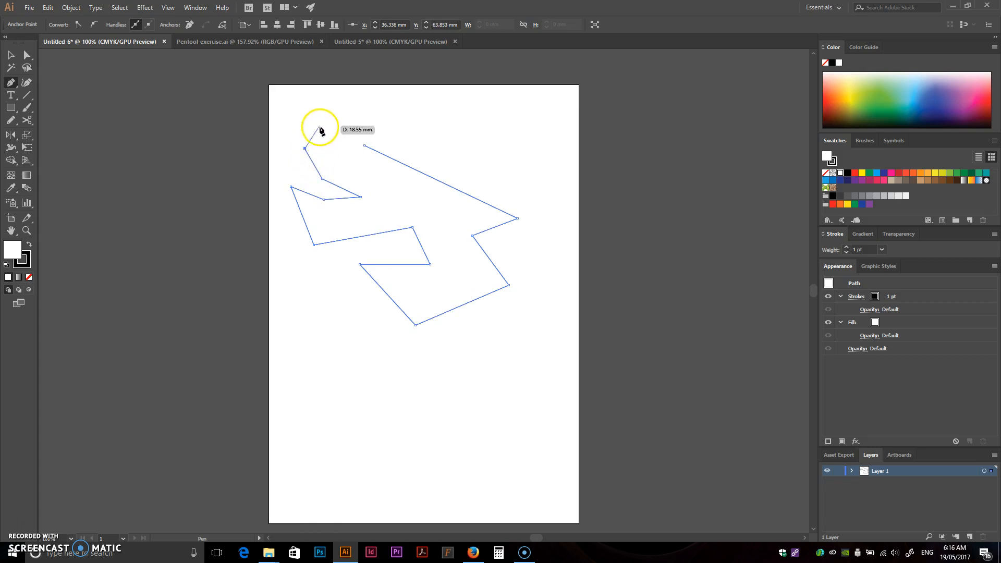
pyautogui.click(364, 146)
# - Draw a second closed path of ten straight-segment anchor points above the large polygon
pyautogui.click(395, 139)
pyautogui.click(413, 131)
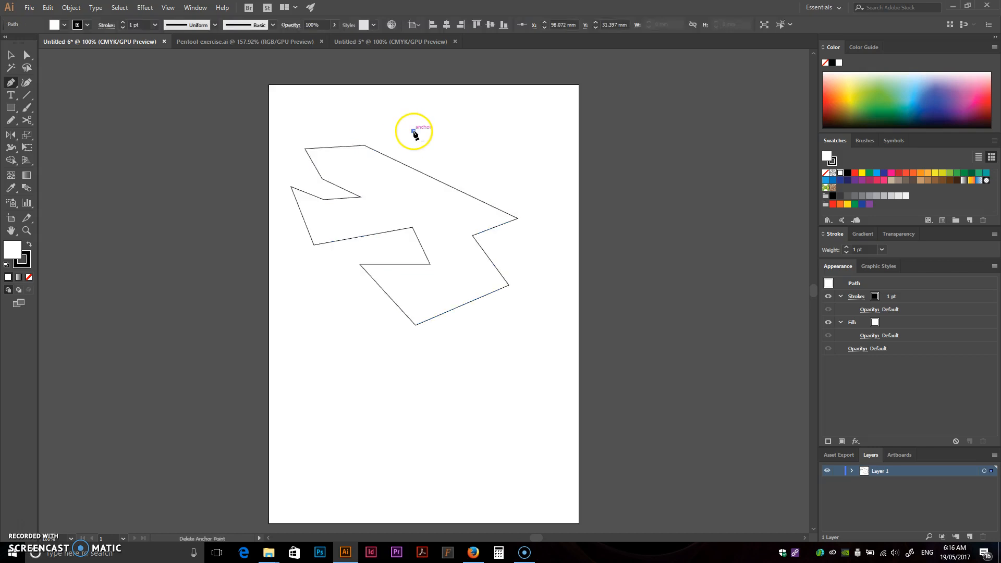
pyautogui.click(472, 171)
pyautogui.click(534, 158)
pyautogui.click(522, 121)
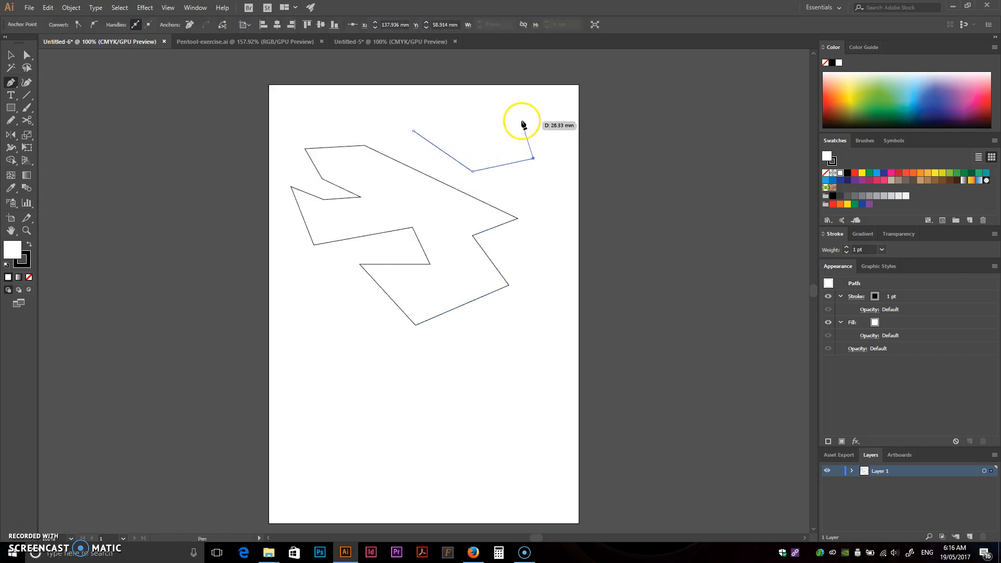
pyautogui.click(457, 101)
pyautogui.click(496, 140)
pyautogui.click(479, 145)
pyautogui.click(428, 108)
pyautogui.click(355, 106)
pyautogui.click(354, 125)
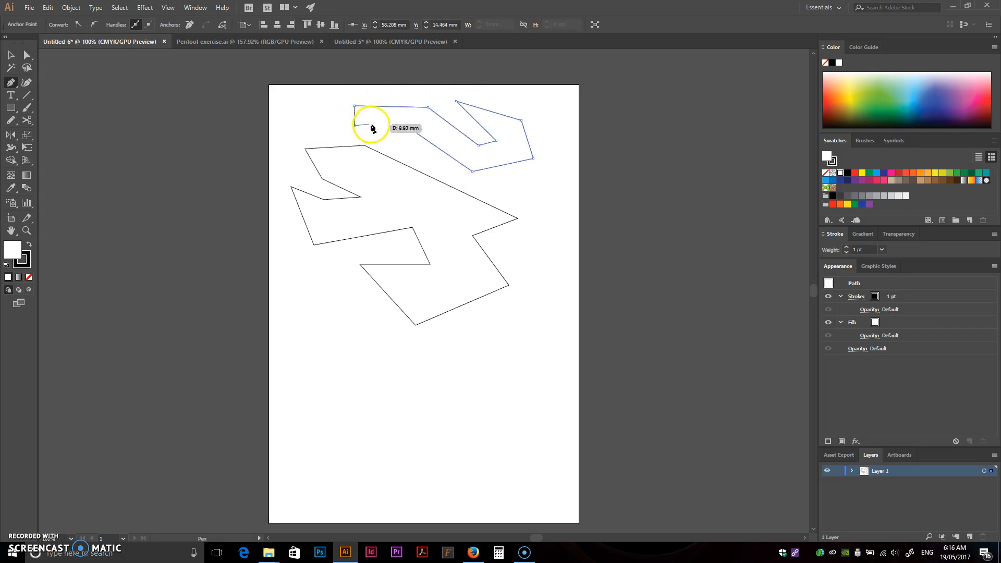
pyautogui.click(414, 131)
# - Draw a third closed path with six corner points below the large polygon
pyautogui.click(312, 270)
pyautogui.click(337, 263)
pyautogui.click(409, 354)
pyautogui.click(510, 310)
pyautogui.click(510, 402)
pyautogui.click(380, 431)
pyautogui.click(313, 271)
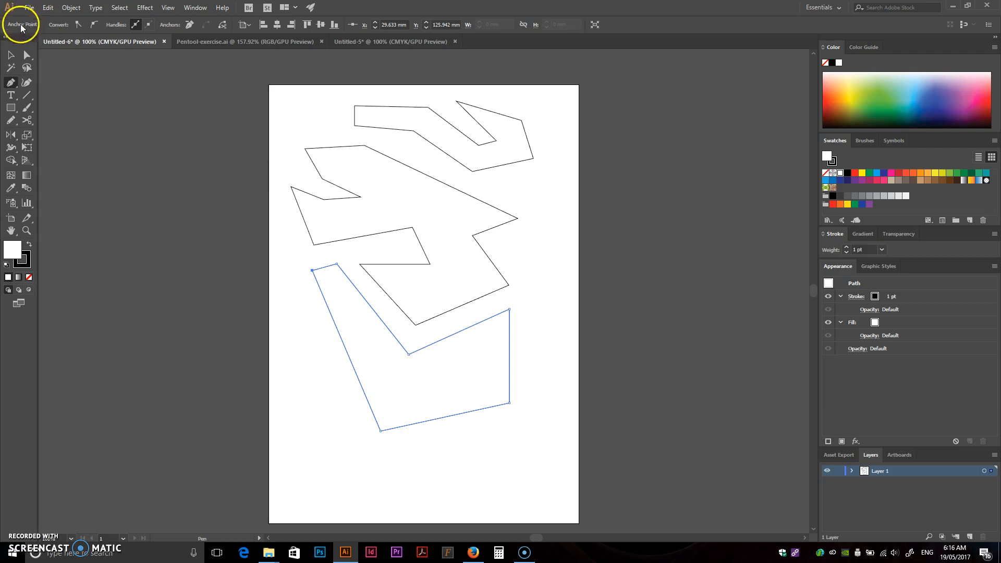
# - Delete all three drawn shapes and reactivate the Pen tool
pyautogui.click(11, 54)
pyautogui.hotkey('ctrl', 'a')
pyautogui.press('Delete')
pyautogui.press('p')
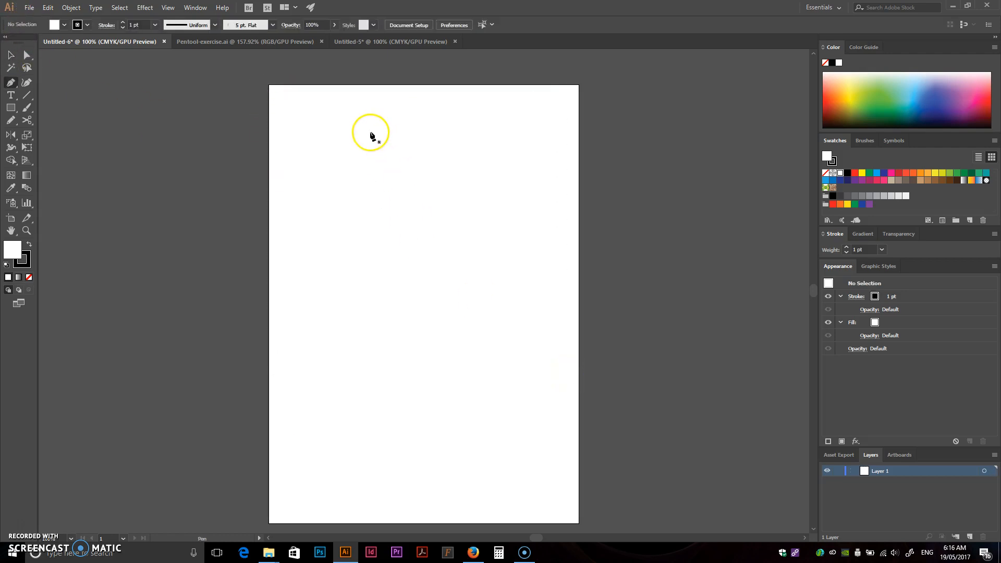
# - Draw a closed T-shaped outline with a wide foot from constrained horizontal and vertical segments, and delete it
pyautogui.click(345, 128)
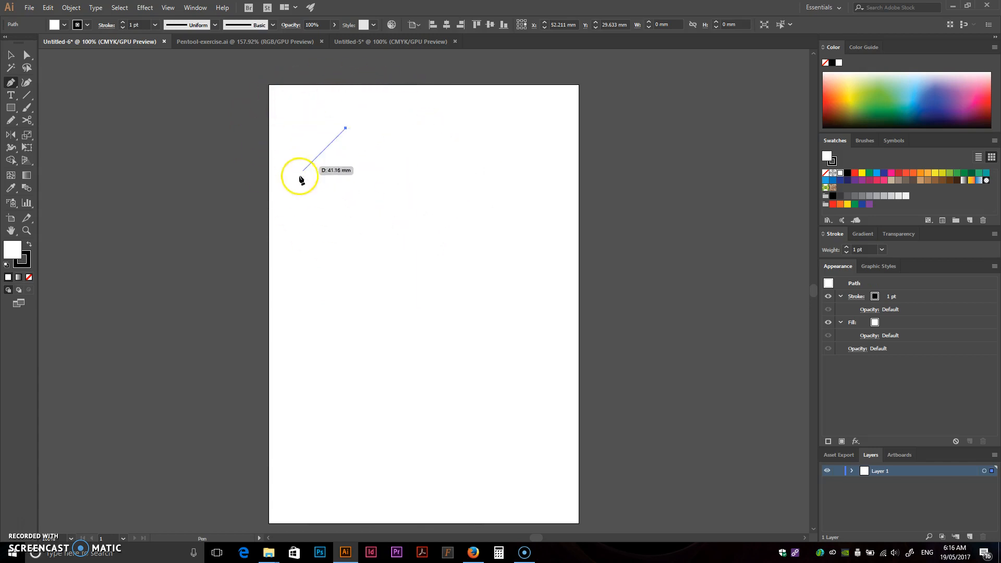
pyautogui.click(345, 183)
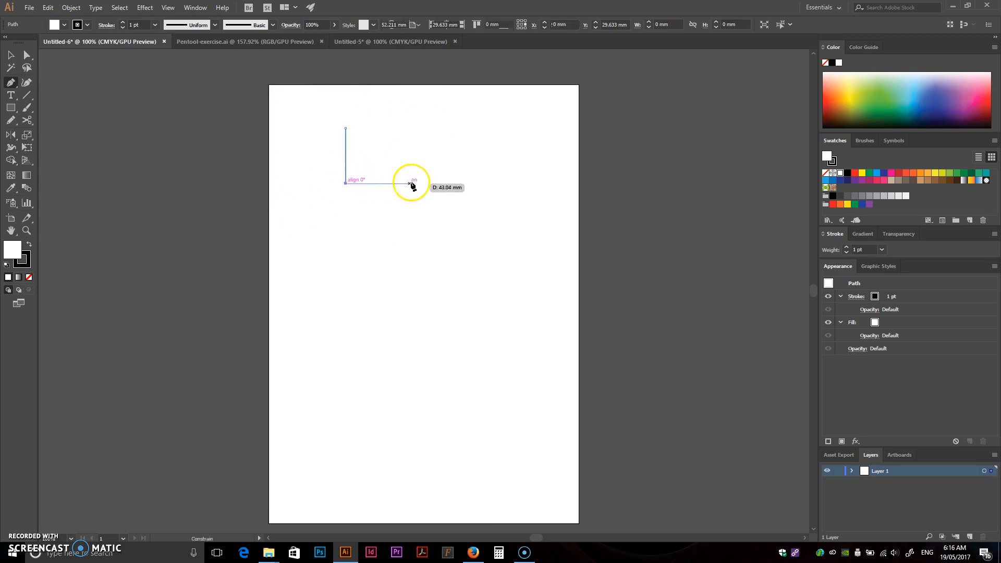
pyautogui.click(434, 183)
pyautogui.click(434, 294)
pyautogui.click(393, 294)
pyautogui.click(393, 324)
pyautogui.click(528, 323)
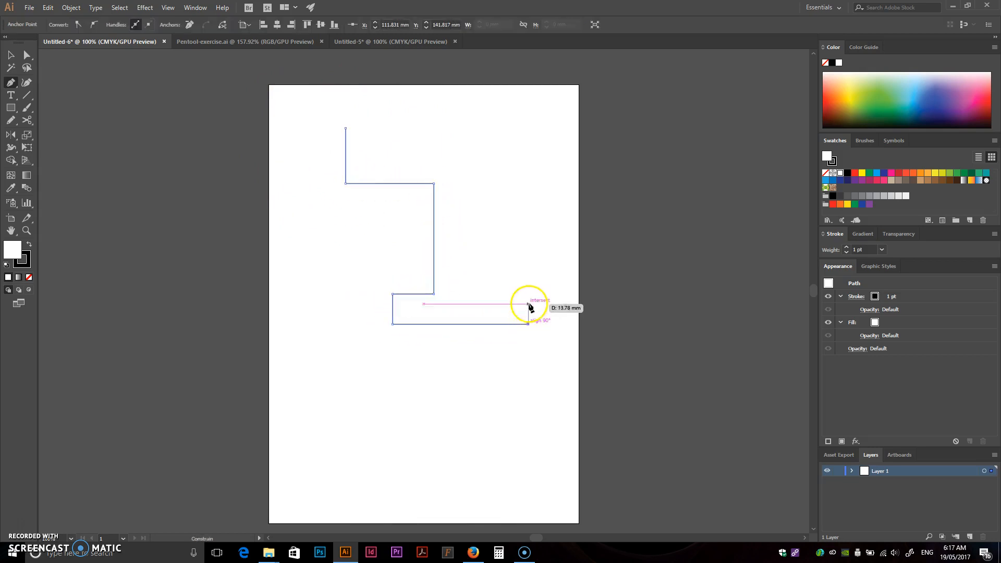
pyautogui.click(528, 294)
pyautogui.click(475, 294)
pyautogui.click(476, 186)
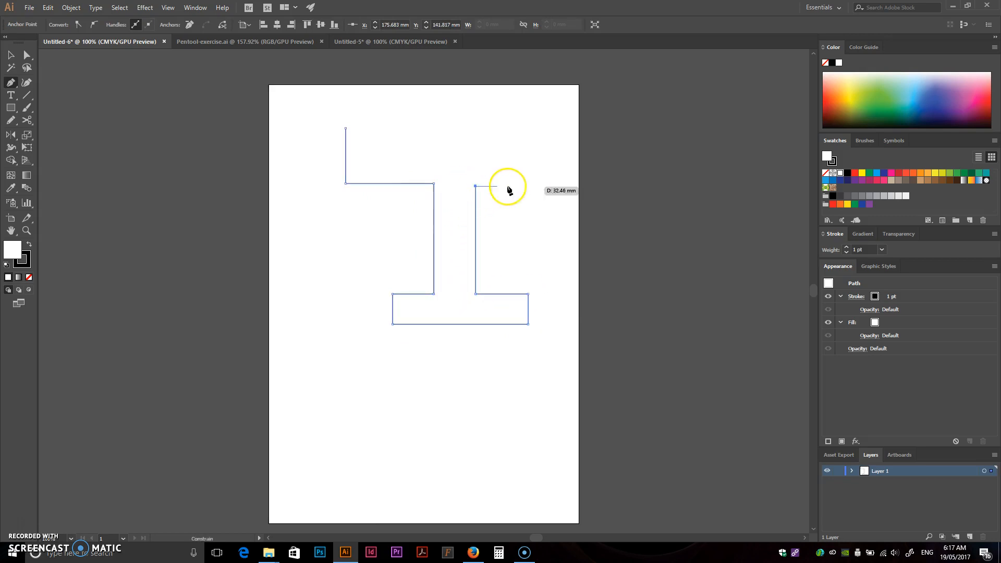
pyautogui.click(562, 185)
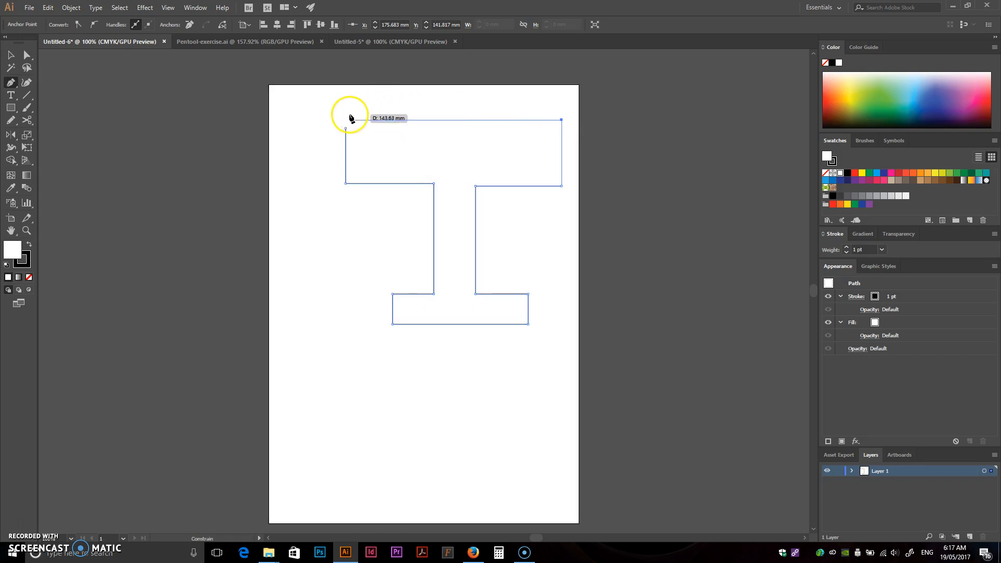
pyautogui.click(337, 137)
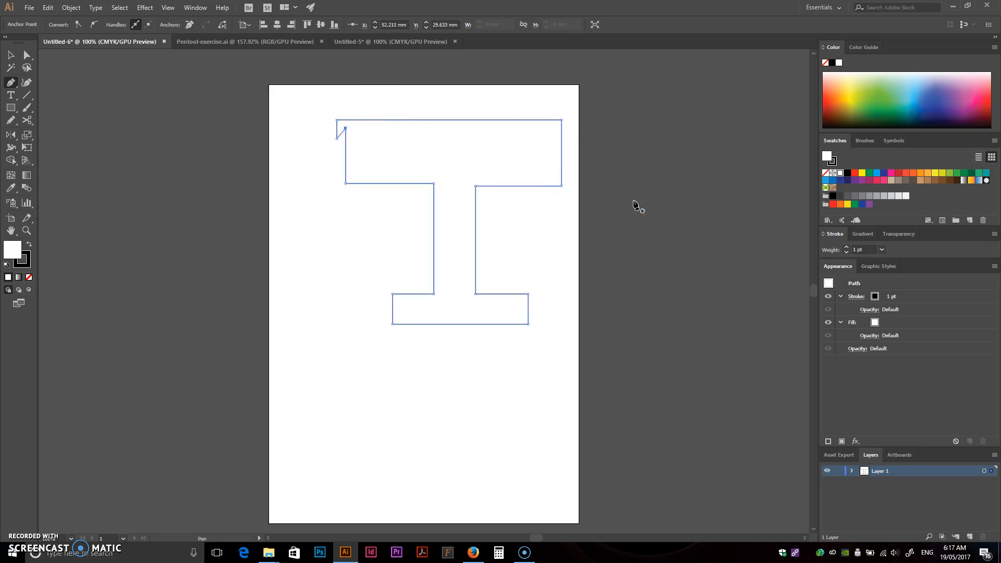
pyautogui.press('Delete')
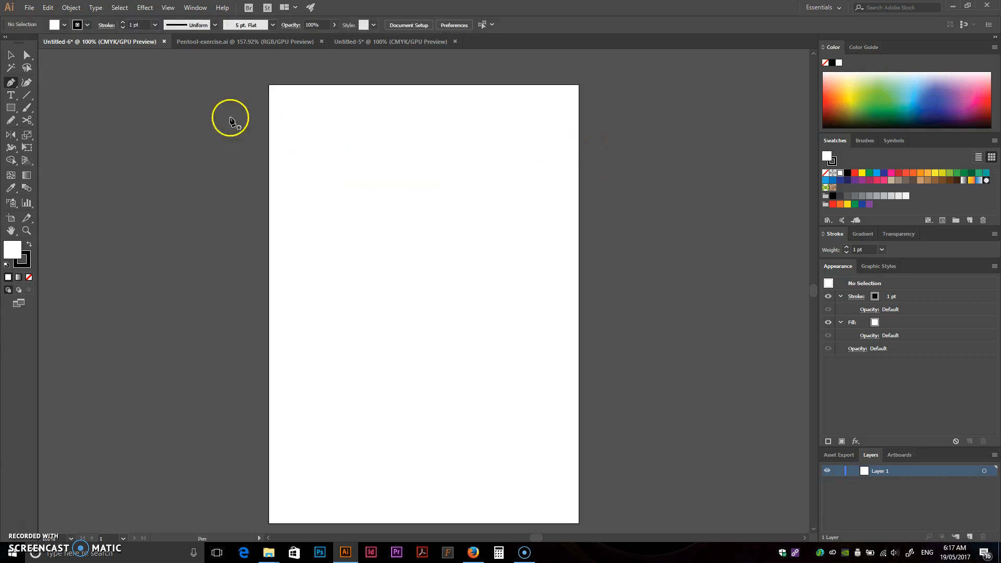
# - Draw an open zigzag path running diagonally down the artboard and curling back below it in straight segments
pyautogui.click(369, 120)
pyautogui.click(327, 205)
pyautogui.click(408, 171)
pyautogui.click(377, 226)
pyautogui.click(453, 193)
pyautogui.click(397, 281)
pyautogui.click(477, 241)
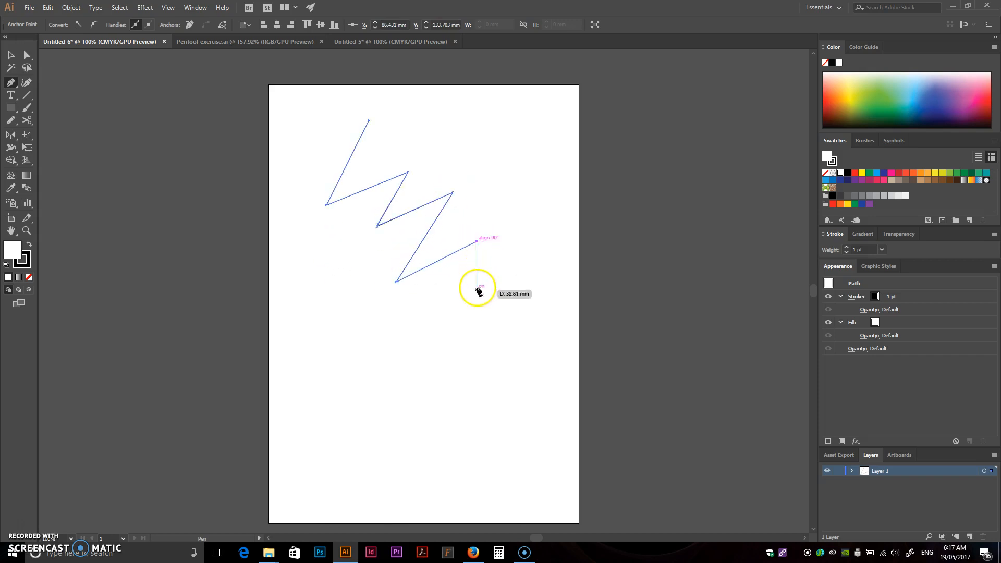
pyautogui.click(468, 319)
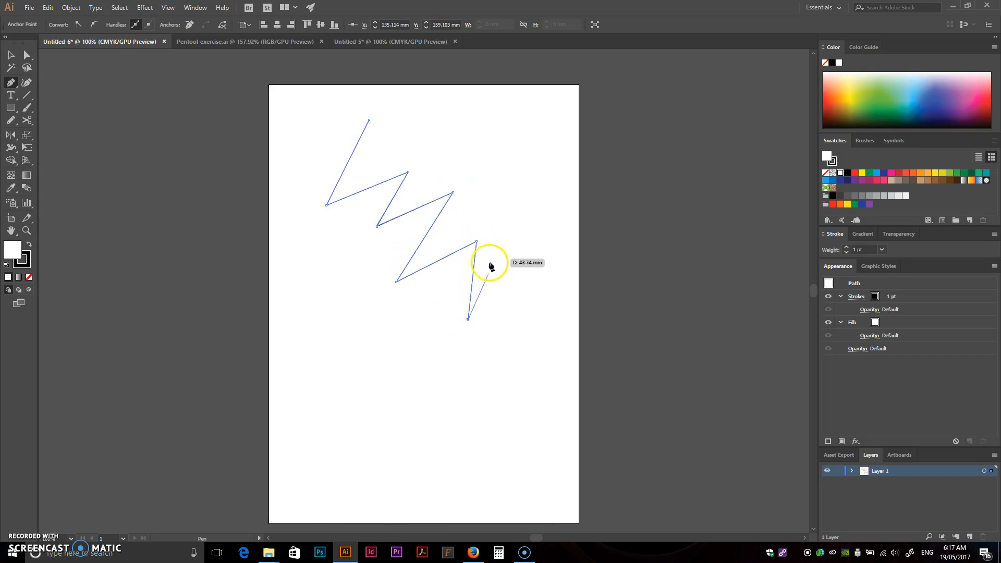
pyautogui.click(523, 279)
pyautogui.click(530, 350)
pyautogui.click(424, 367)
pyautogui.click(359, 335)
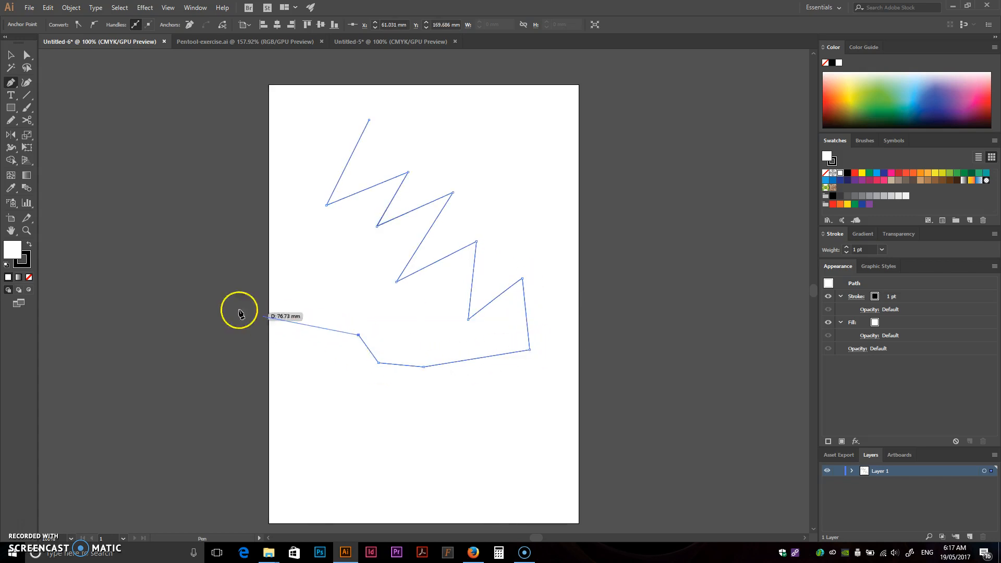
# - Draw a separate six-point open path beside the unfinished zigzag without joining the two
pyautogui.click(26, 231)
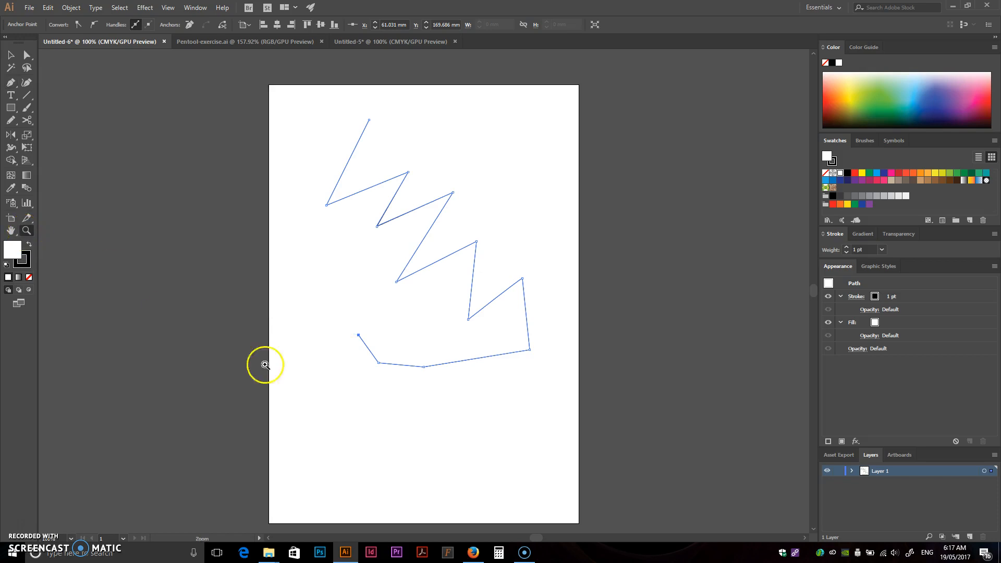
pyautogui.click(329, 272)
pyautogui.click(439, 251)
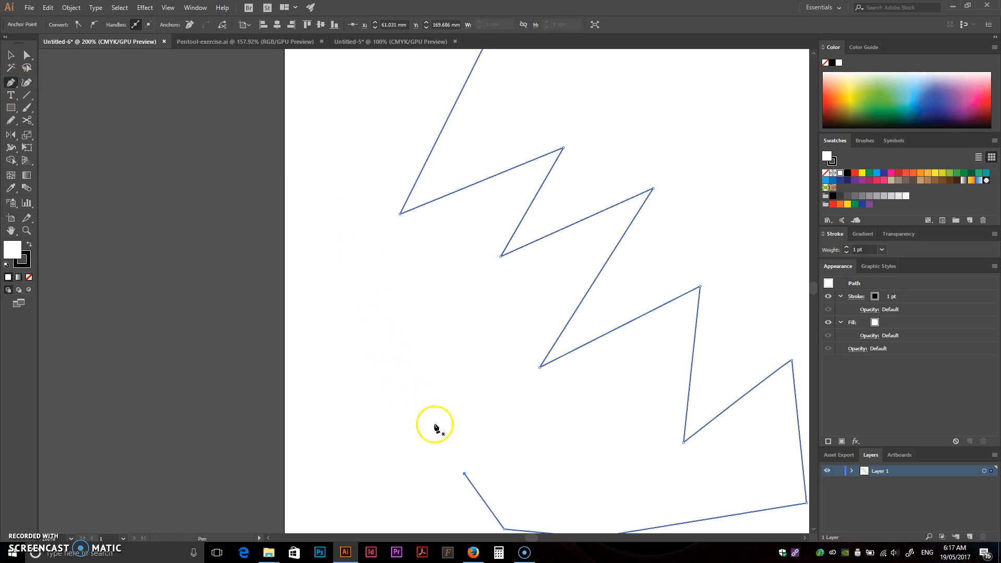
pyautogui.click(328, 308)
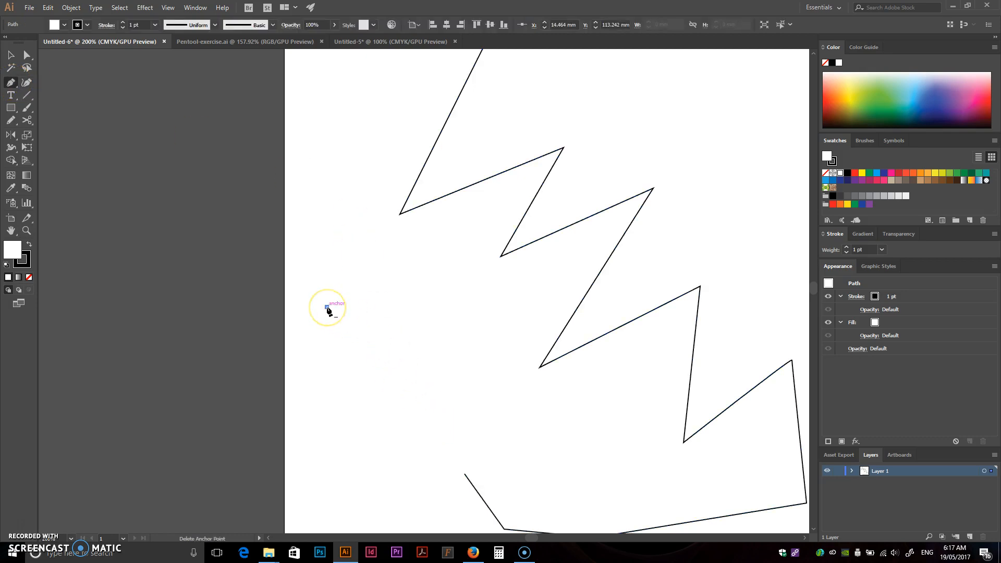
pyautogui.click(315, 253)
pyautogui.click(358, 298)
pyautogui.click(412, 317)
pyautogui.click(370, 392)
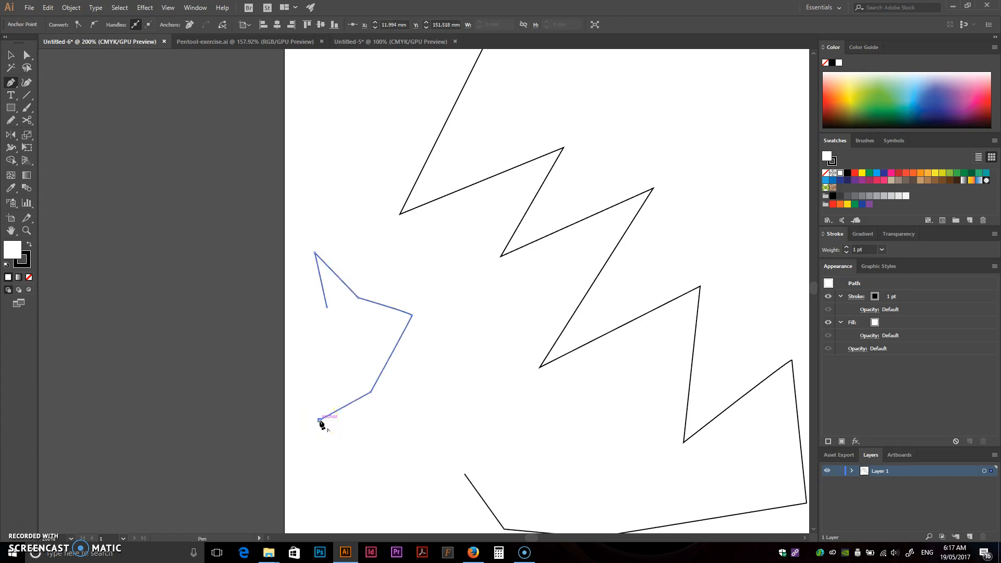
# - Delete both open paths so the artboard is empty
pyautogui.press('Delete')
pyautogui.hotkey('ctrl', 'a')
pyautogui.press('Delete')
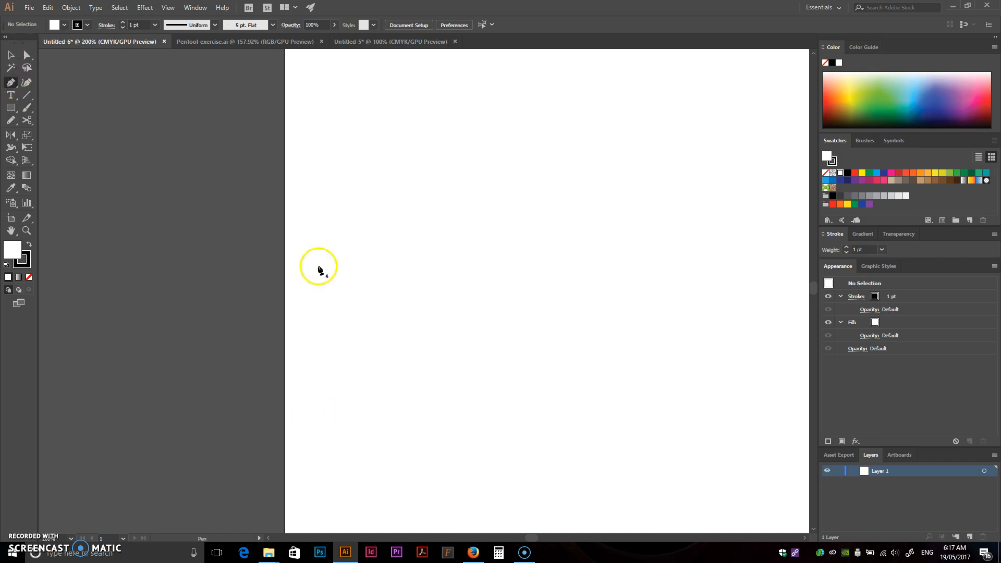
# - Draw an open, irregular straight-segment path about 107 mm wide and 138 mm high in the middle of the artboard
pyautogui.scroll(-1, 455, 275)
pyautogui.moveTo(512, 275); pyautogui.dragTo(456, 204)
pyautogui.scroll(-1, 452, 256)
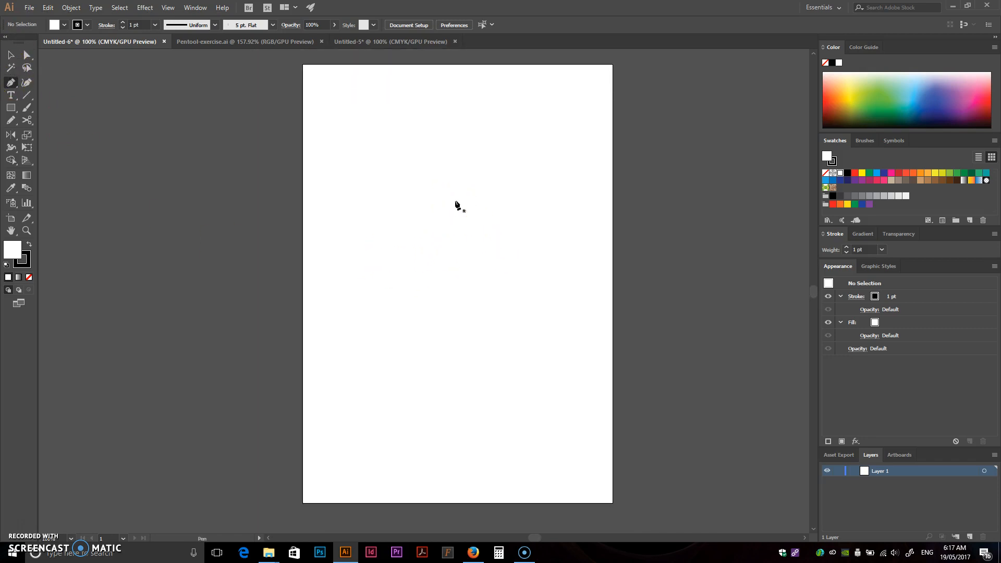
pyautogui.click(424, 173)
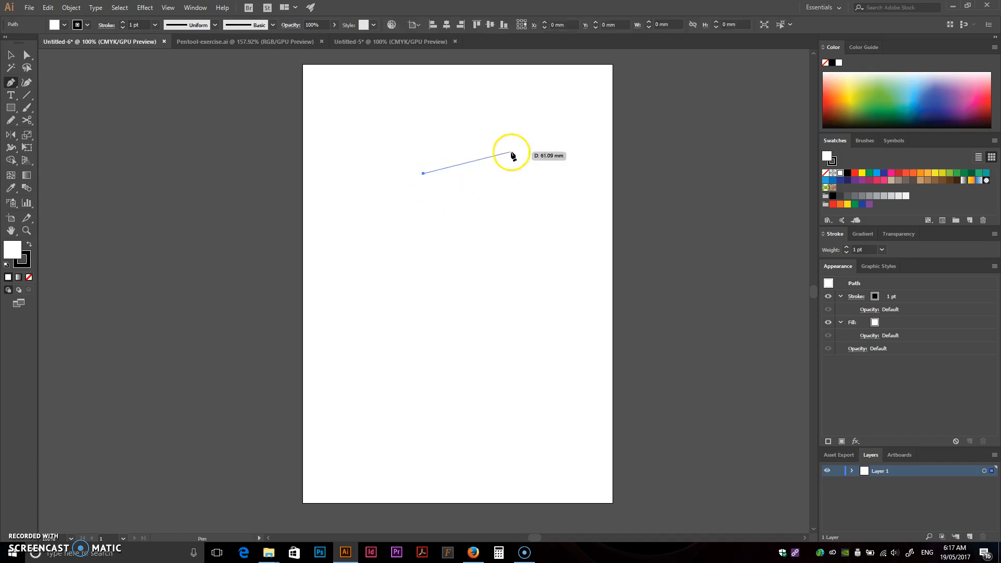
pyautogui.click(511, 152)
pyautogui.click(488, 207)
pyautogui.click(524, 196)
pyautogui.click(428, 349)
pyautogui.click(375, 290)
pyautogui.click(391, 243)
# - Start a separate path away from the open shape with the Pen tool and undo it
pyautogui.click(26, 230)
pyautogui.click(376, 218)
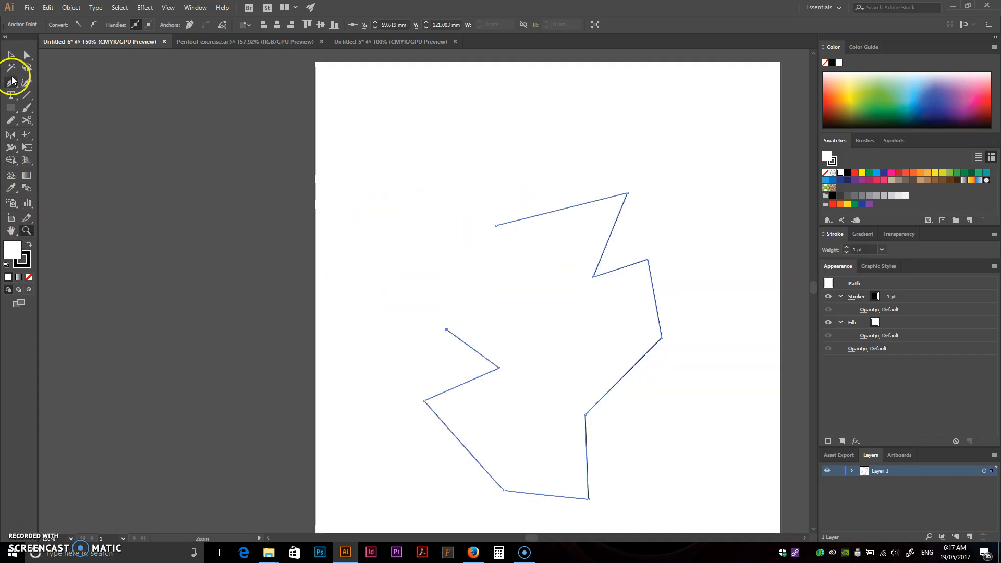
pyautogui.moveTo(383, 229); pyautogui.dragTo(390, 231)
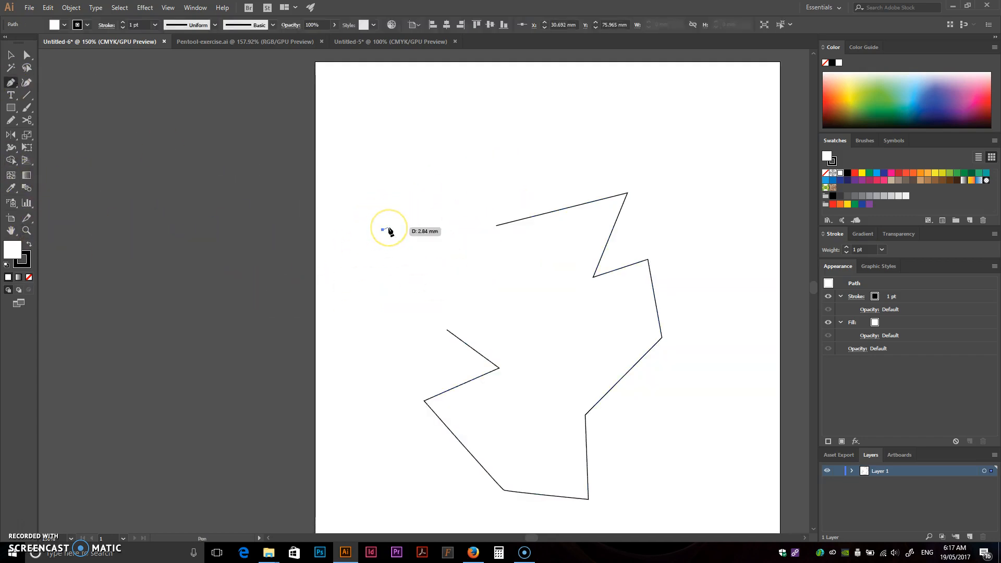
pyautogui.hotkey('ctrl', 'z')
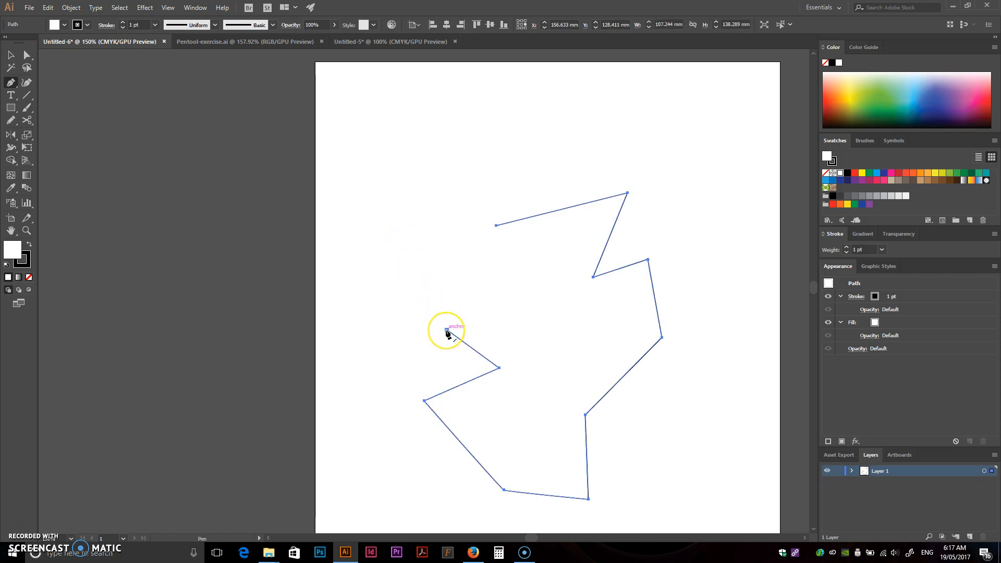
# - Resume the open path from its last anchor point, add six more corner points and close it at its starting anchor
pyautogui.click(447, 330)
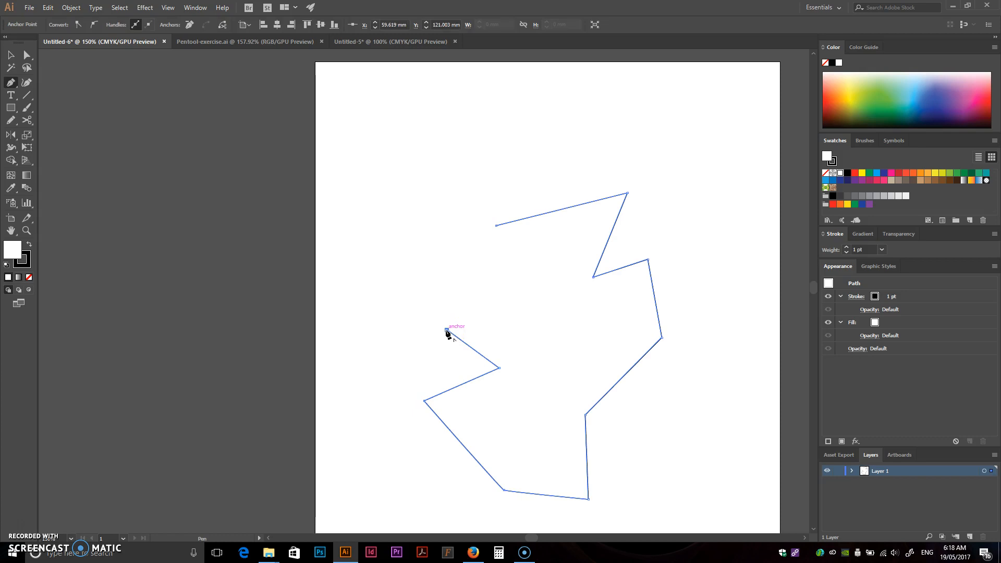
pyautogui.click(399, 212)
pyautogui.click(424, 115)
pyautogui.click(500, 120)
pyautogui.click(456, 166)
pyautogui.click(516, 176)
pyautogui.click(519, 182)
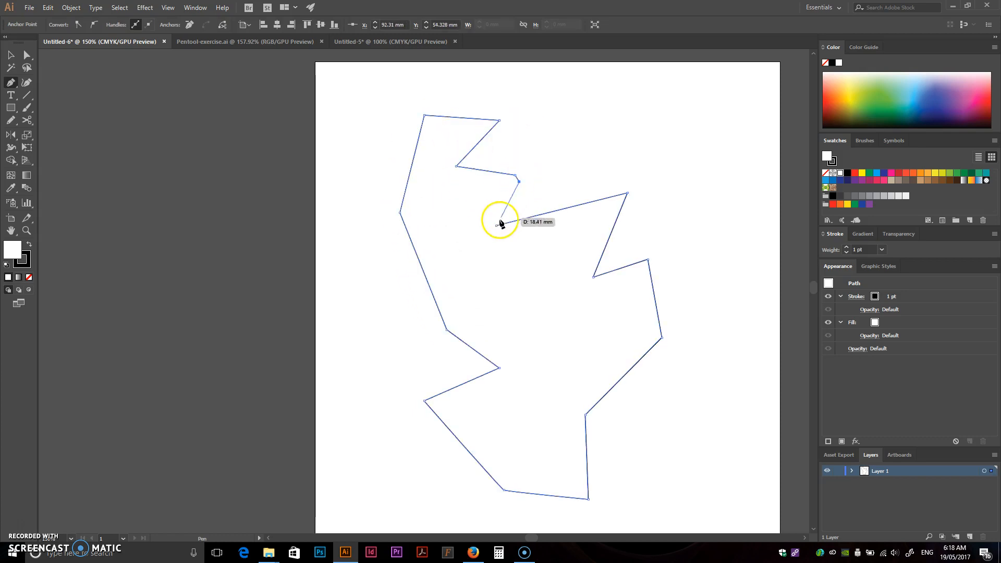
pyautogui.click(497, 226)
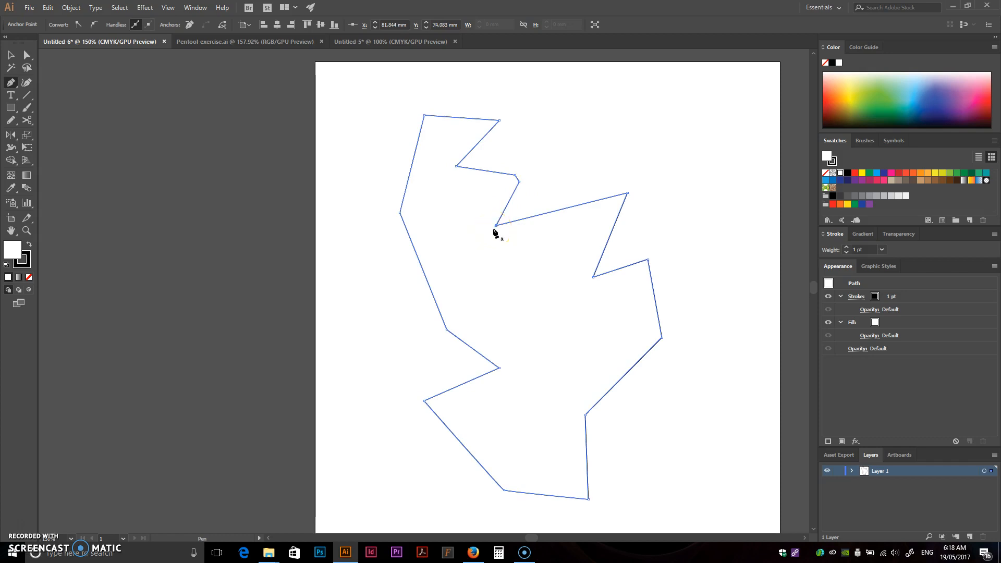
# - Delete the closed shape and draw a new open straight-segment path of eleven anchor points, ending at about X 58 mm, Y 122 mm
pyautogui.press('Delete')
pyautogui.press('Delete')
pyautogui.click(410, 233)
pyautogui.click(577, 170)
pyautogui.click(610, 257)
pyautogui.click(551, 269)
pyautogui.click(580, 325)
pyautogui.click(645, 298)
pyautogui.click(668, 339)
pyautogui.click(681, 407)
pyautogui.click(465, 416)
pyautogui.click(511, 319)
pyautogui.click(444, 332)
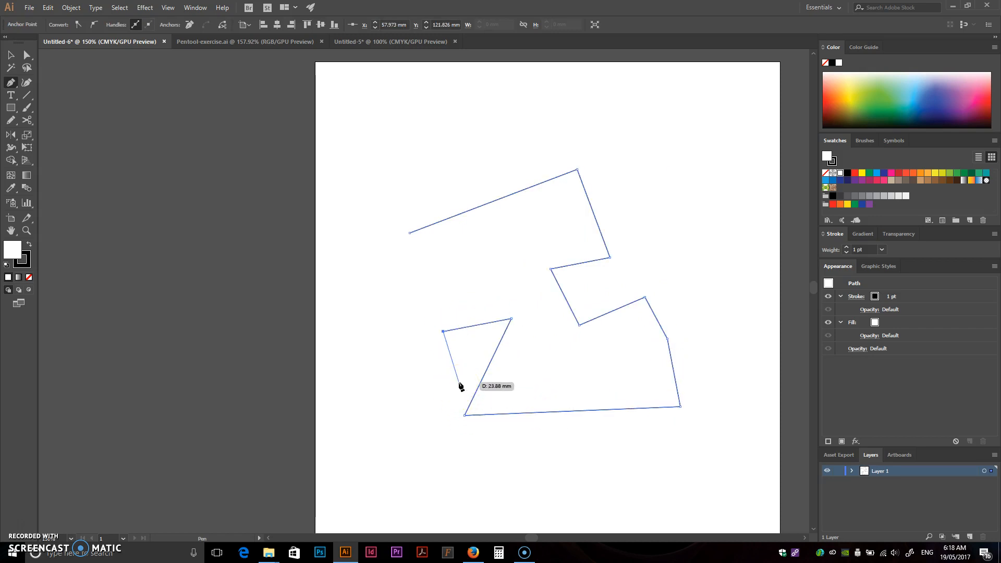
# - Extend the open path with six more straight-segment corner points, ending at about X 16 mm, Y 97 mm
pyautogui.scroll(3, 445, 301)
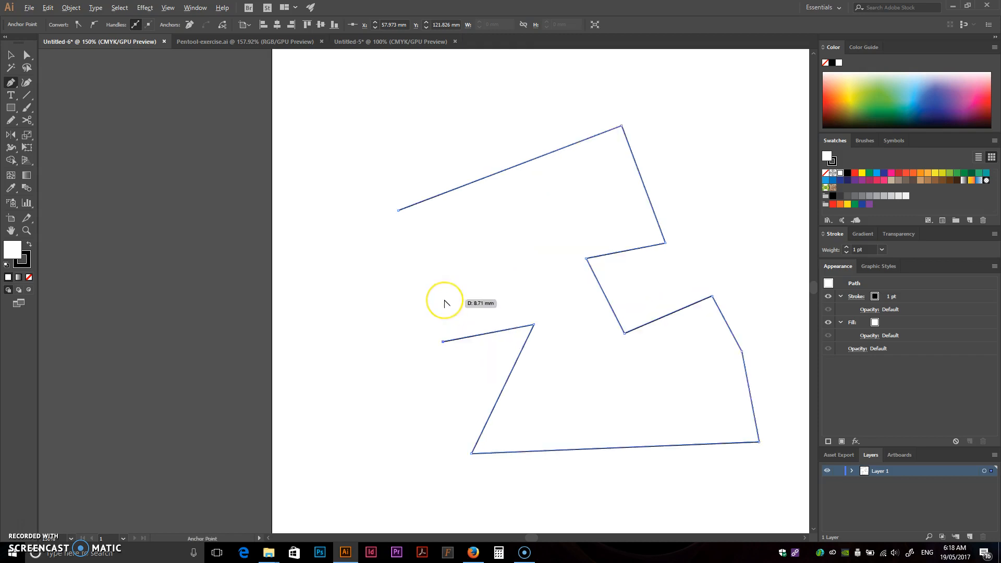
pyautogui.scroll(-3, 444, 300)
pyautogui.scroll(3, 445, 302)
pyautogui.scroll(-2, 444, 305)
pyautogui.scroll(2, 444, 303)
pyautogui.click(443, 307)
pyautogui.click(395, 315)
pyautogui.click(381, 282)
pyautogui.click(194, 300)
pyautogui.click(194, 228)
pyautogui.click(247, 235)
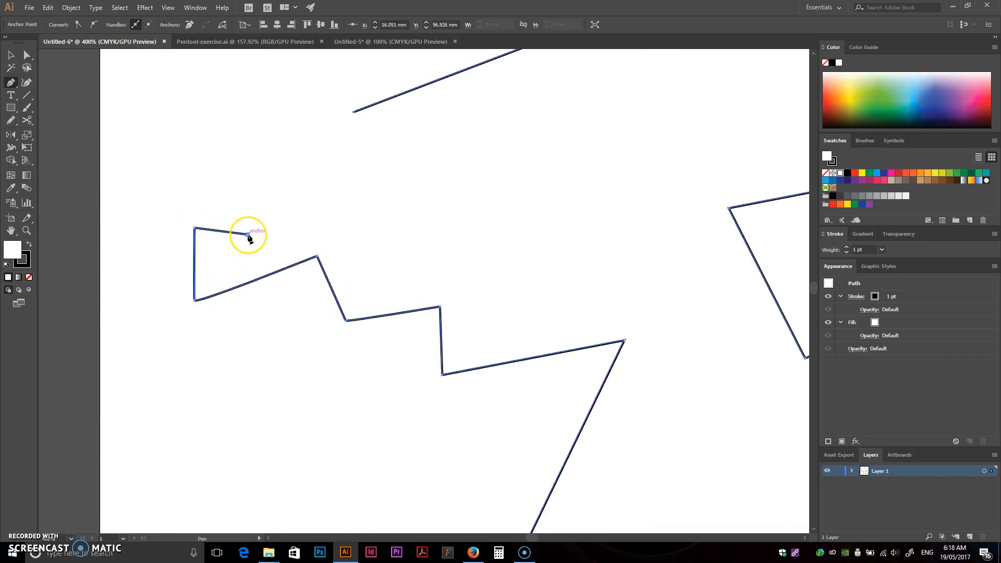
# - Add six more corner points leading to the path's start and close it at its starting anchor, at about X 43 mm, Y 77 mm
pyautogui.scroll(-3, 248, 232)
pyautogui.scroll(3, 333, 271)
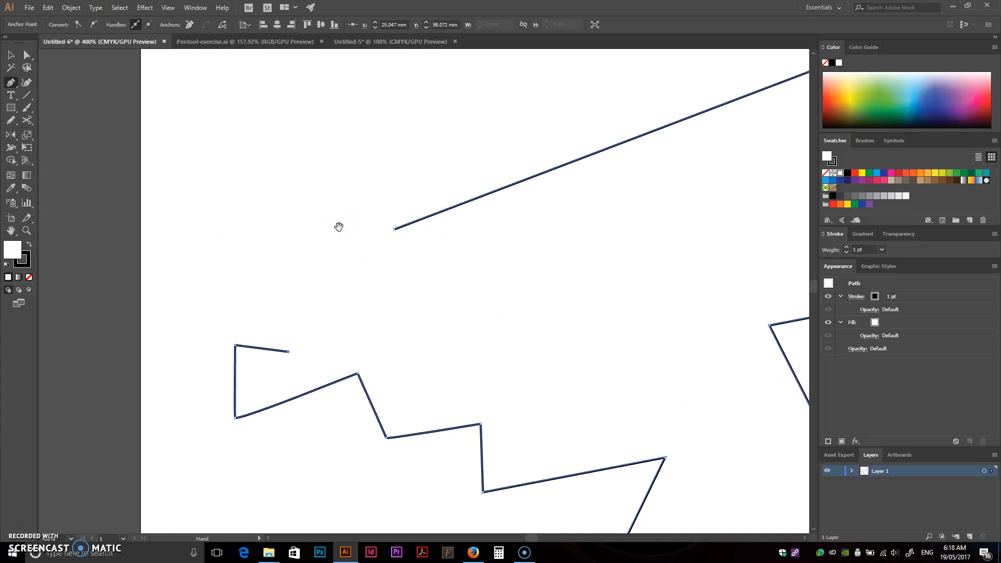
pyautogui.moveTo(339, 226); pyautogui.dragTo(423, 150)
pyautogui.click(311, 110)
pyautogui.click(374, 191)
pyautogui.click(456, 206)
pyautogui.click(406, 138)
pyautogui.click(436, 115)
pyautogui.scroll(-2, 442, 117)
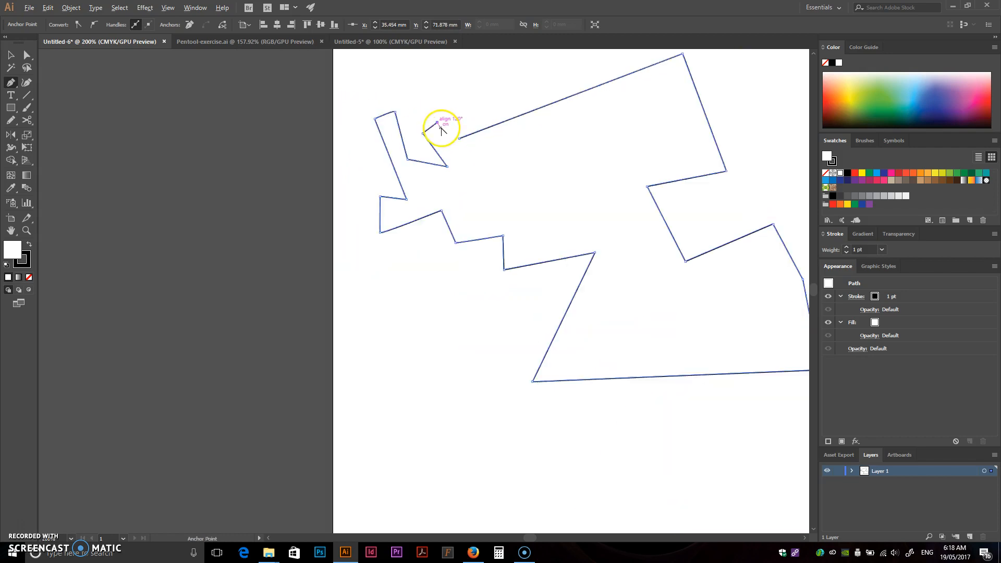
pyautogui.moveTo(498, 128); pyautogui.dragTo(301, 169)
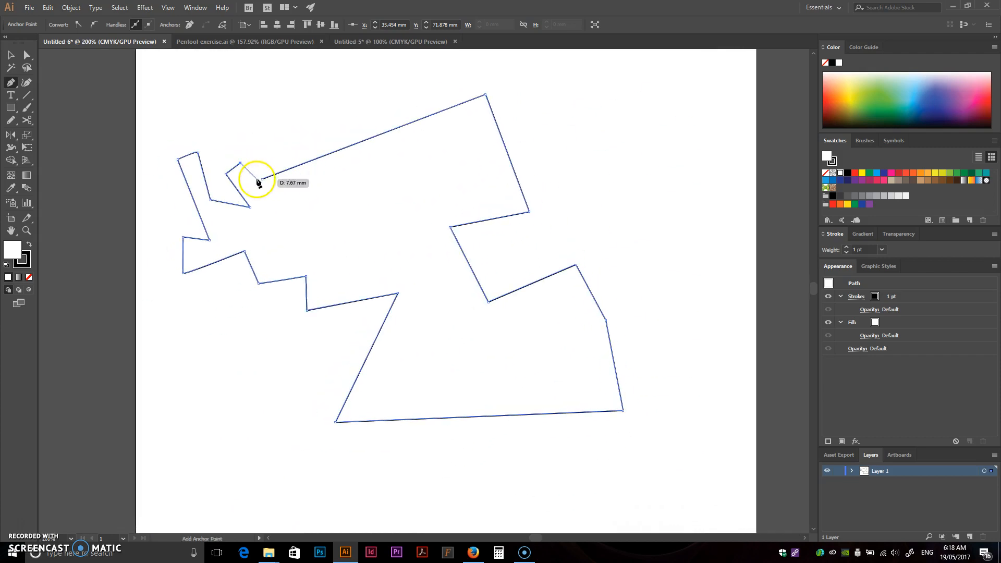
pyautogui.click(262, 180)
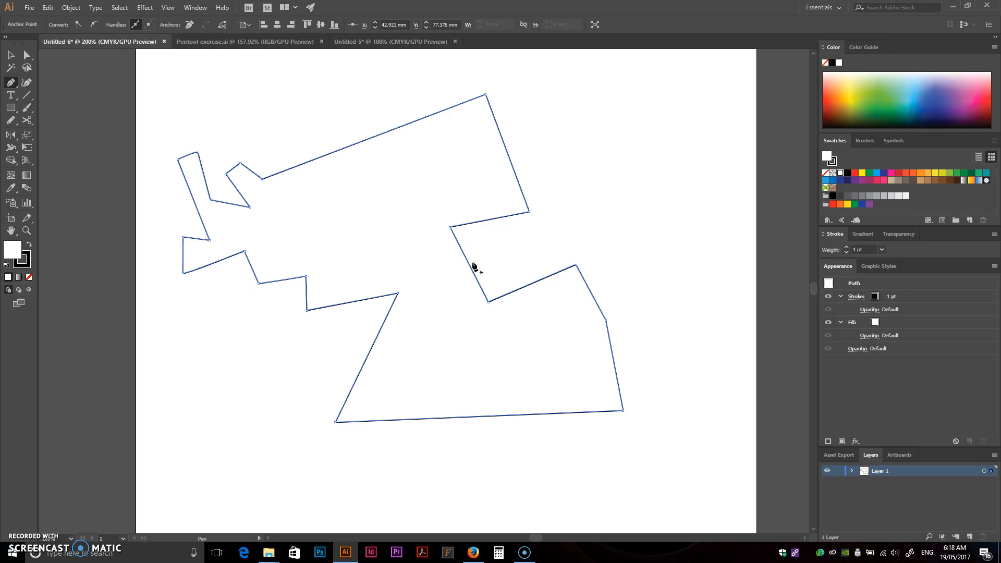
# - Delete the shape and draw a closed, angular eight-corner shape starting at about X 57 mm, Y 77 mm
pyautogui.press('Delete')
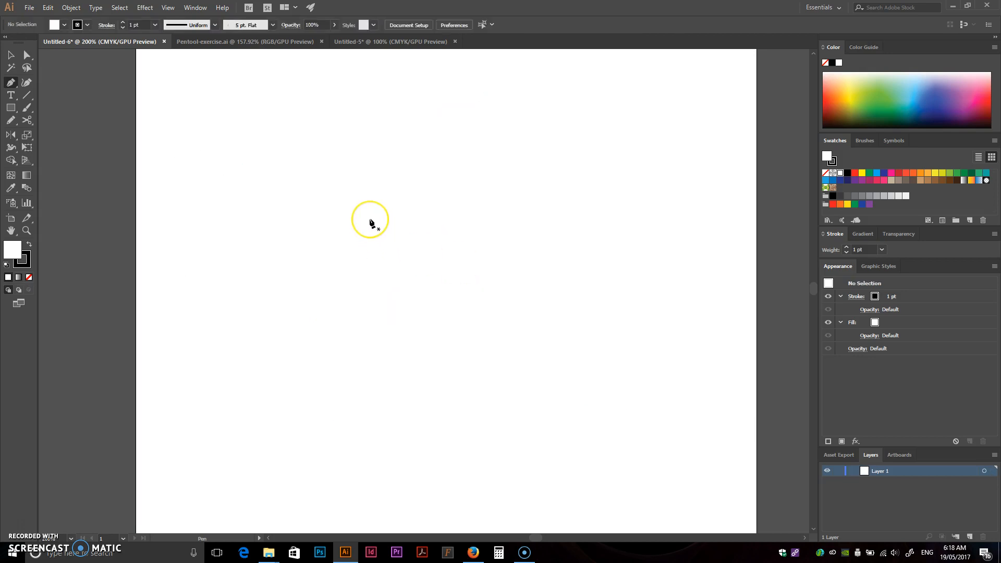
pyautogui.click(304, 178)
pyautogui.click(491, 154)
pyautogui.click(439, 274)
pyautogui.click(537, 251)
pyautogui.click(554, 365)
pyautogui.click(269, 400)
pyautogui.click(397, 224)
pyautogui.click(292, 249)
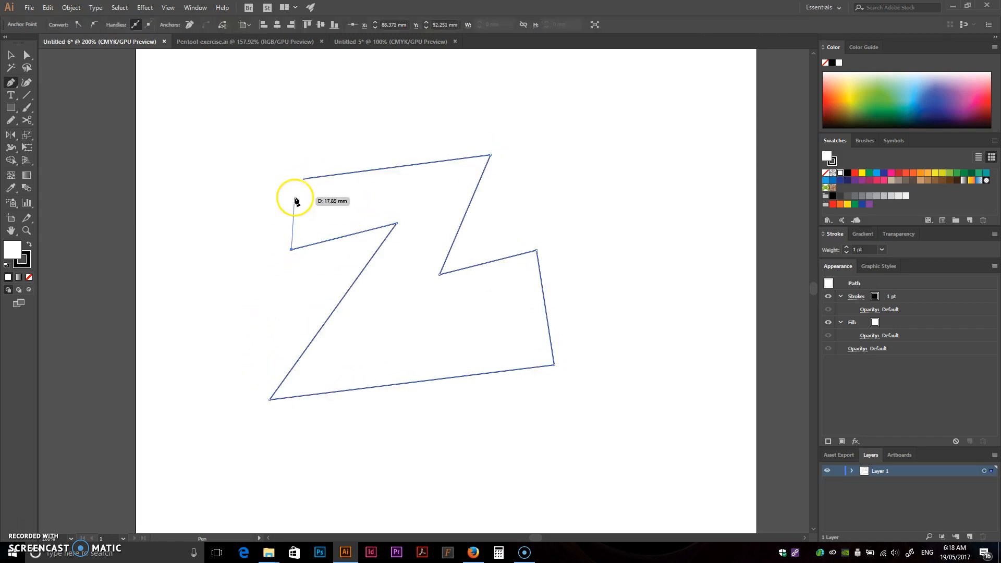
pyautogui.click(304, 178)
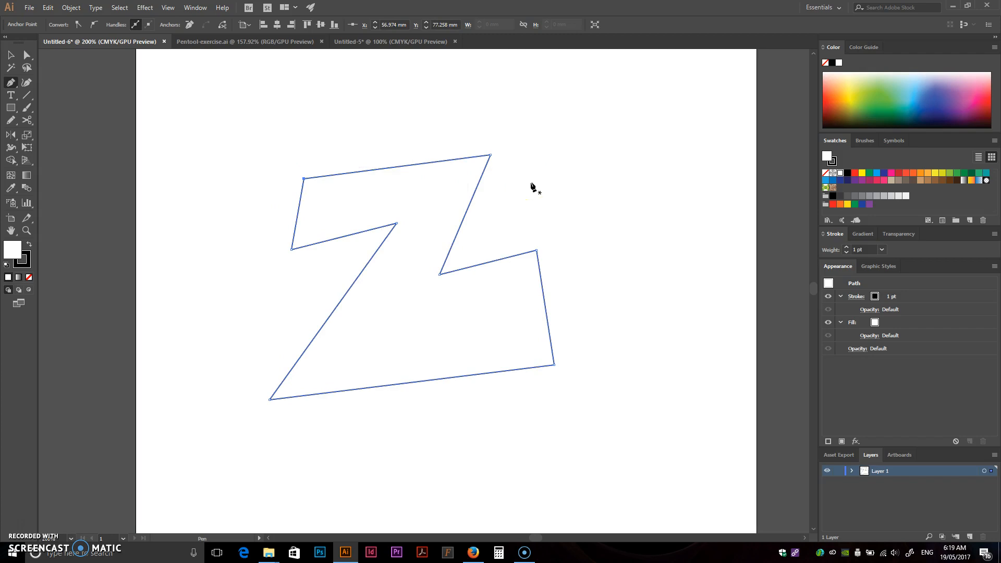
# - Delete the eight-corner shape and draw an open zigzag of six anchor points, ending at about X 150 mm, Y 98 mm
pyautogui.press('Delete')
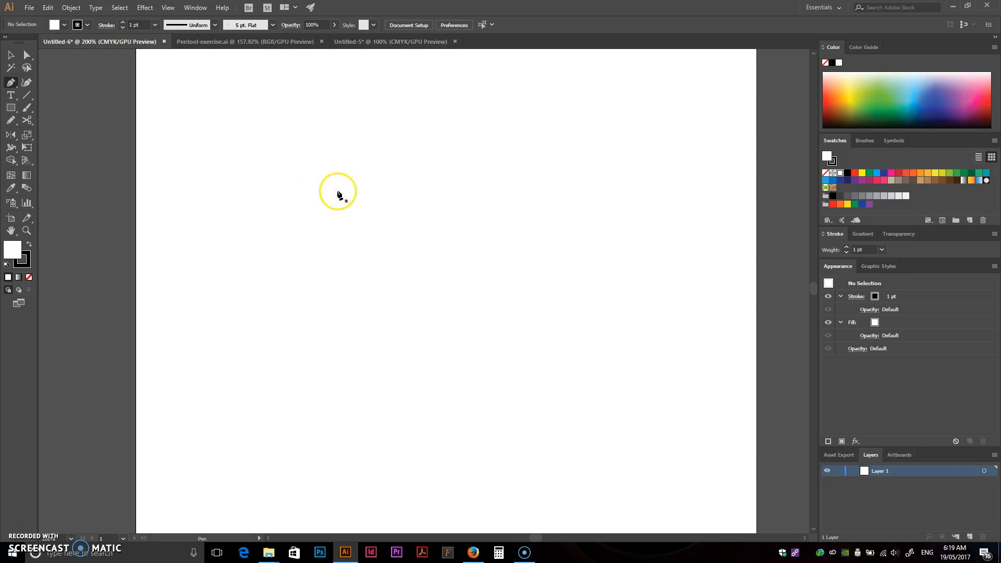
pyautogui.click(334, 158)
pyautogui.click(499, 134)
pyautogui.click(446, 174)
pyautogui.click(544, 166)
pyautogui.click(488, 214)
pyautogui.click(578, 241)
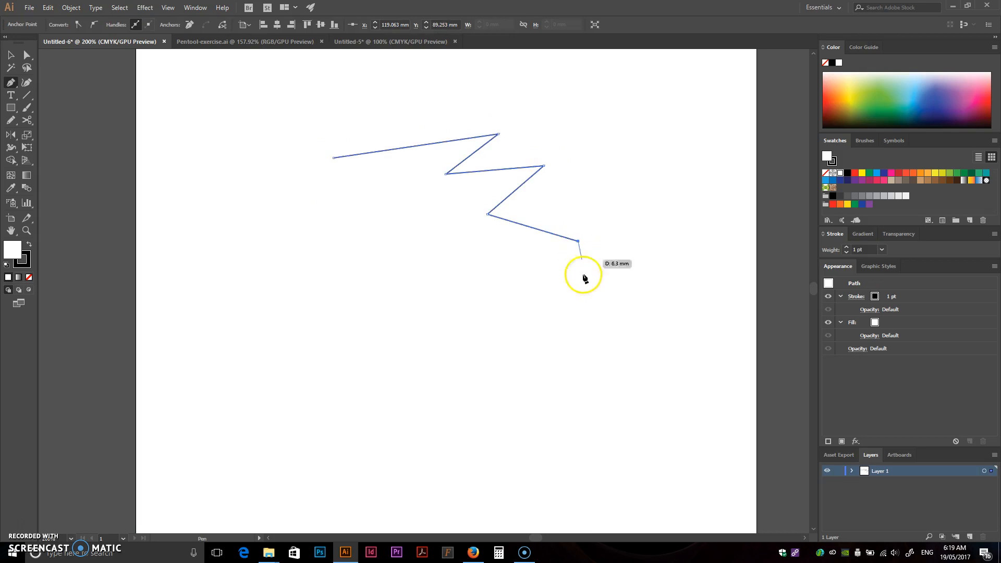
# - Continue the zigzag with a curved segment to a smooth anchor at about X 99 mm, Y 130 mm, with long handles
pyautogui.click(429, 334)
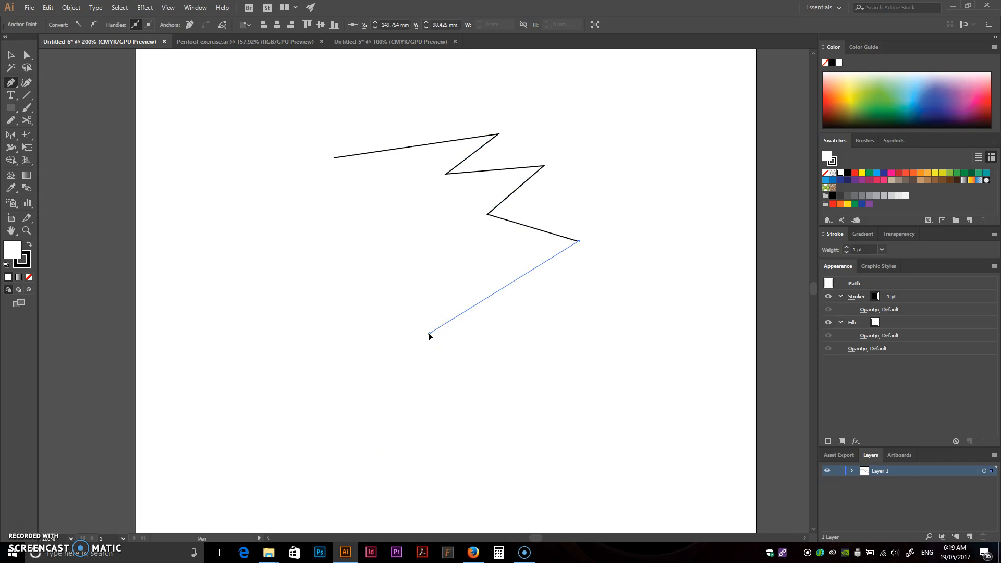
pyautogui.moveTo(429, 334); pyautogui.dragTo(330, 308)
pyautogui.hotkey('ctrl', 'z')
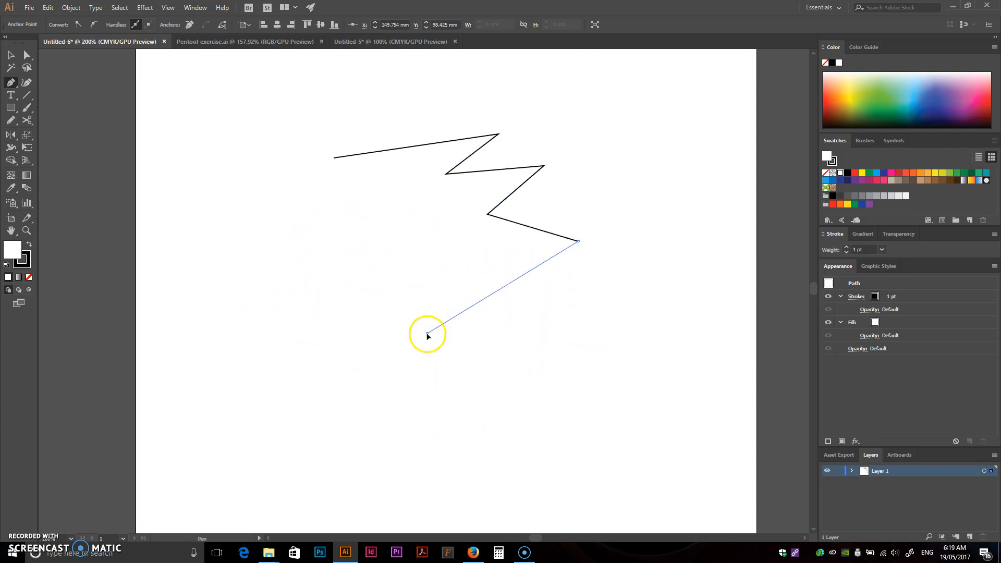
pyautogui.moveTo(428, 334); pyautogui.dragTo(290, 303)
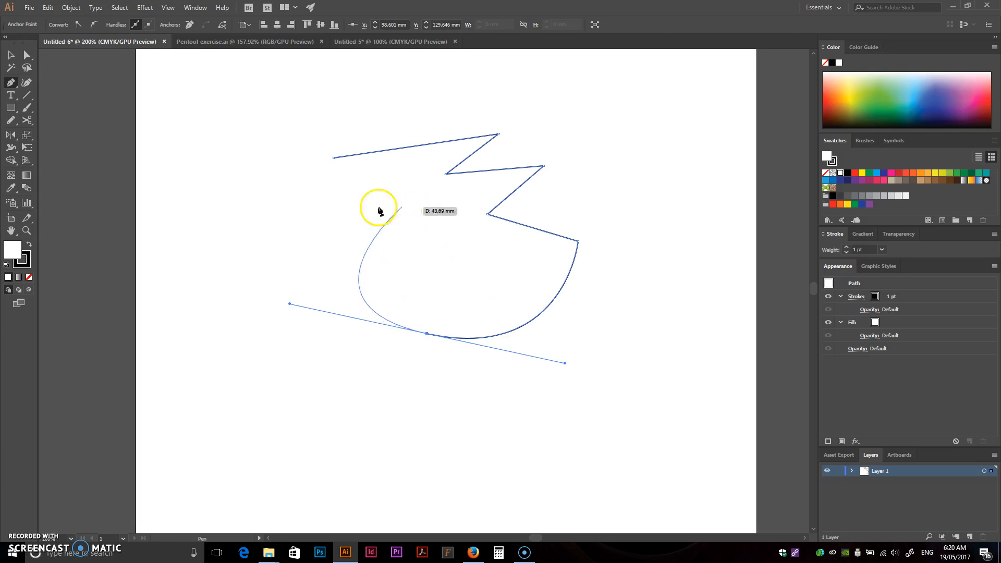
# - Delete the zigzag path, draw a closed S-like shape of curved segments from seven anchor points, and deselect it
pyautogui.press('Delete')
pyautogui.press('Delete')
pyautogui.click(382, 167)
pyautogui.moveTo(576, 225); pyautogui.dragTo(638, 340)
pyautogui.moveTo(223, 305); pyautogui.dragTo(190, 152)
pyautogui.moveTo(341, 309); pyautogui.dragTo(439, 278)
pyautogui.moveTo(250, 178); pyautogui.dragTo(251, 176)
pyautogui.moveTo(495, 97); pyautogui.dragTo(667, 139)
pyautogui.moveTo(399, 127); pyautogui.dragTo(354, 145)
pyautogui.moveTo(381, 168); pyautogui.dragTo(426, 155)
pyautogui.press('v')
pyautogui.click(599, 370)
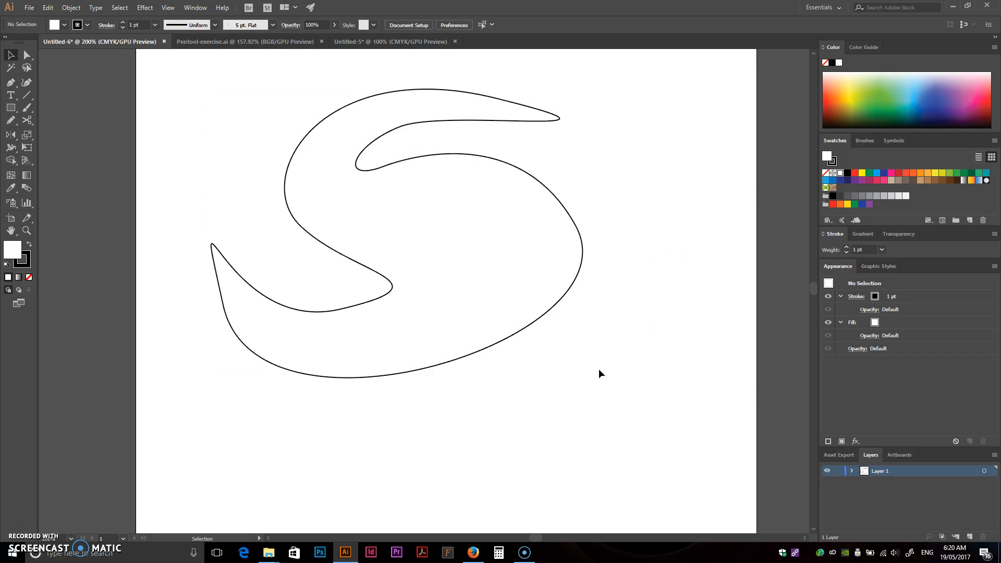
# - Delete the S-like shape and draw another closed curved shape with the Pen tool, starting at about X 66 mm, Y 86 mm
pyautogui.moveTo(640, 389); pyautogui.dragTo(225, 150)
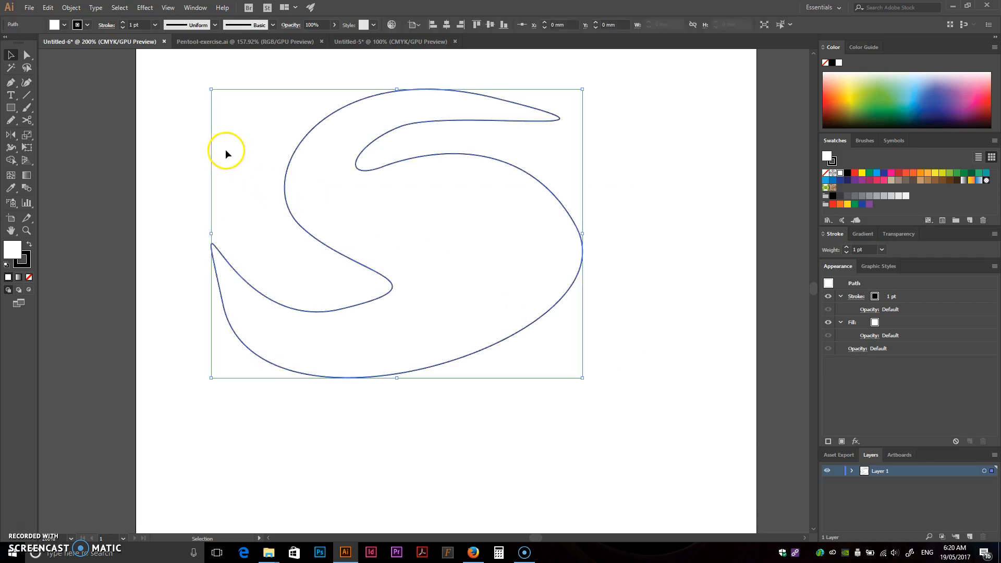
pyautogui.press('Delete')
pyautogui.press('p')
pyautogui.click(332, 204)
pyautogui.moveTo(555, 259); pyautogui.dragTo(615, 362)
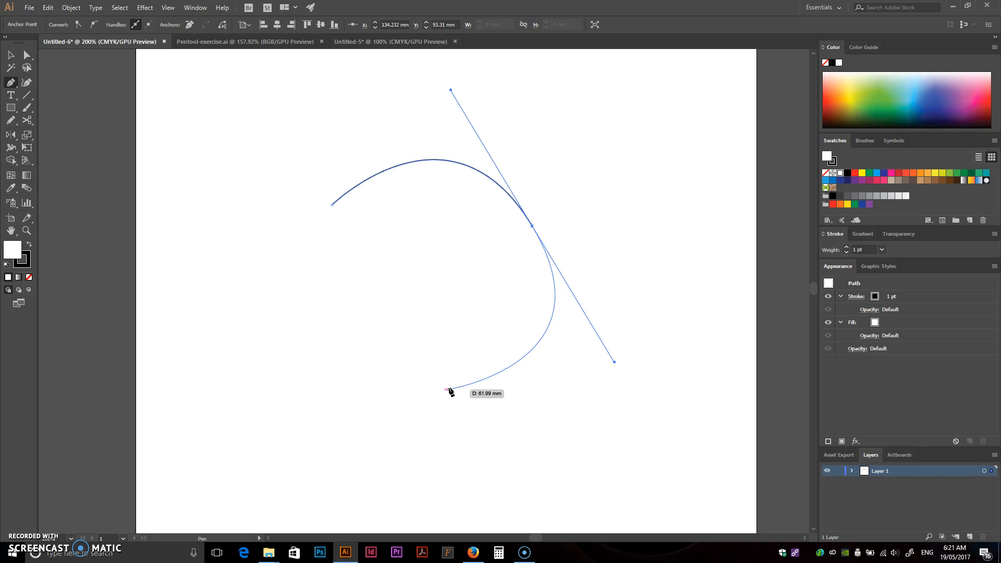
pyautogui.moveTo(425, 397); pyautogui.dragTo(284, 357)
pyautogui.moveTo(476, 305); pyautogui.dragTo(435, 250)
pyautogui.moveTo(343, 268); pyautogui.dragTo(197, 277)
pyautogui.moveTo(240, 146); pyautogui.dragTo(342, 155)
pyautogui.moveTo(270, 197); pyautogui.dragTo(380, 127)
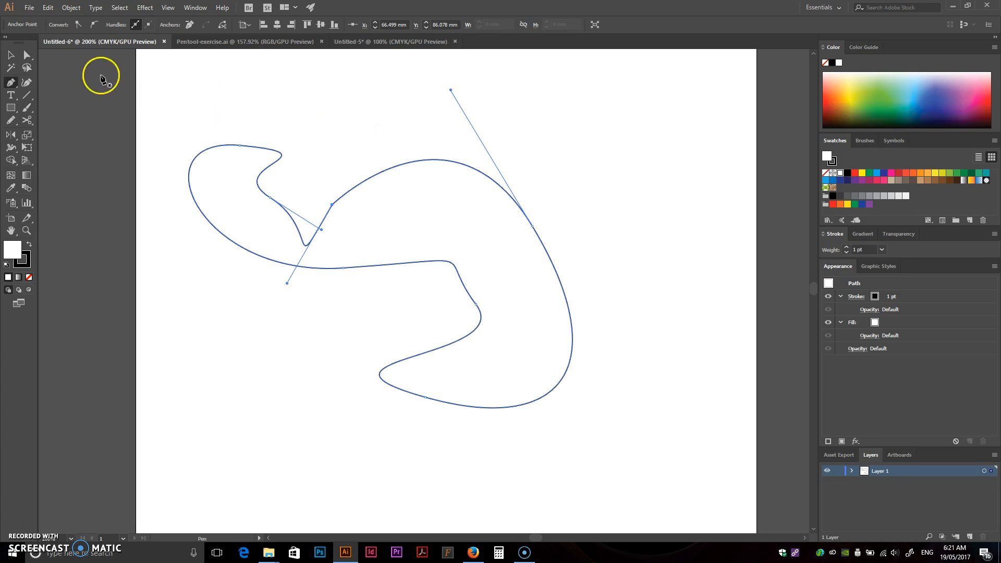
# - Replace the curved shape with an open path of two straight segments and a curve ending near X 157 mm, Y 135 mm, adjusting its upper handle
pyautogui.click(17, 54)
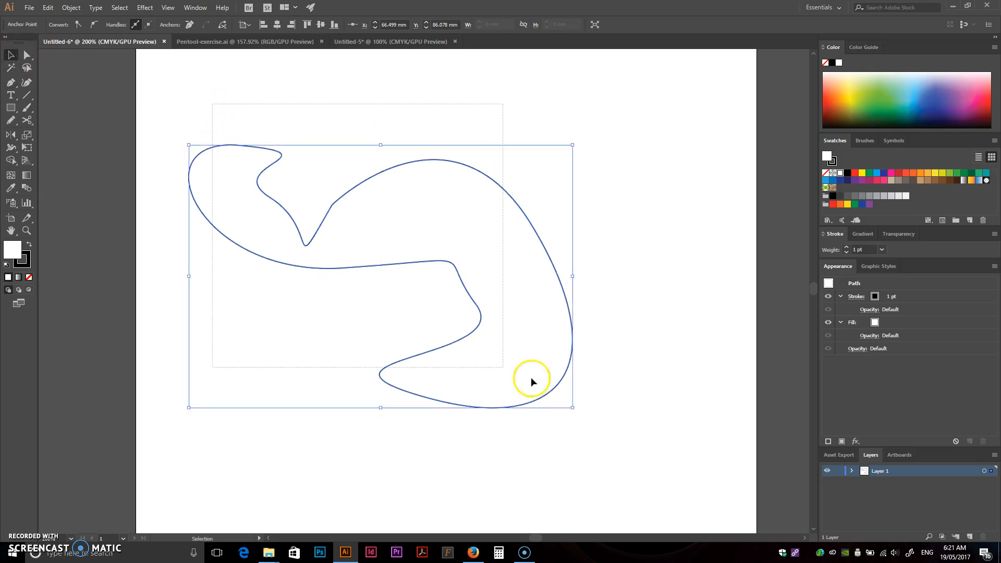
pyautogui.press('Delete')
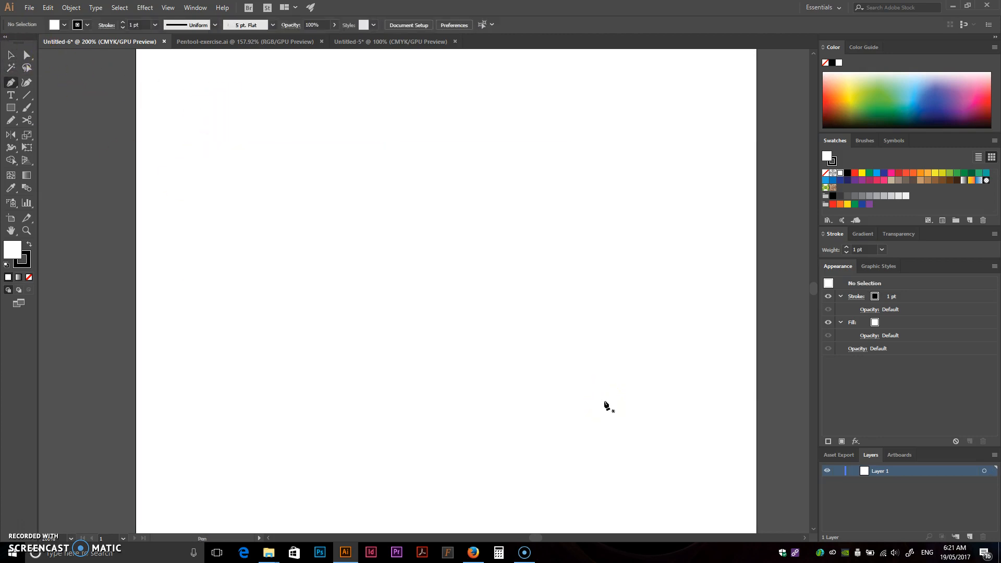
pyautogui.click(280, 207)
pyautogui.click(520, 168)
pyautogui.click(438, 243)
pyautogui.moveTo(601, 350); pyautogui.dragTo(603, 463)
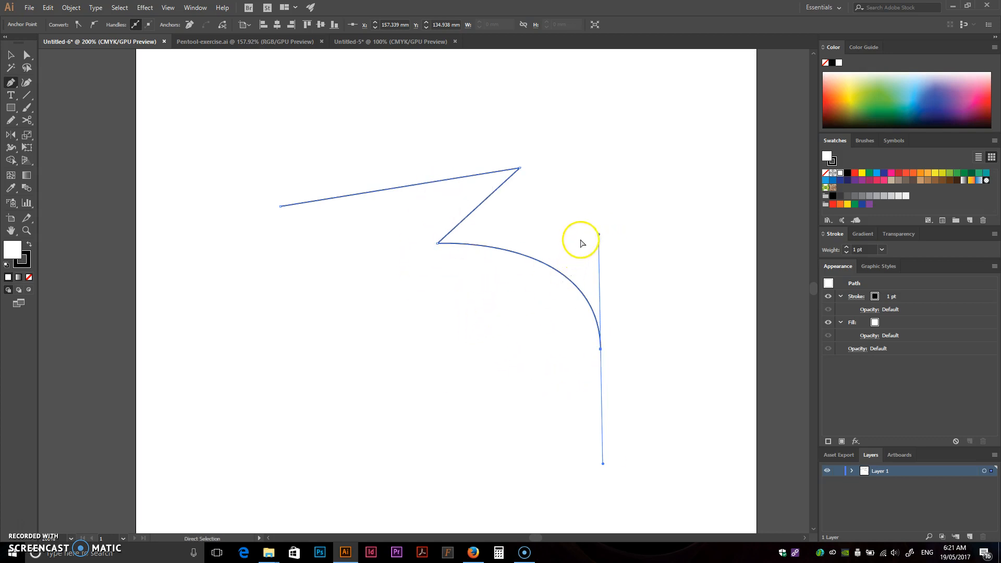
pyautogui.moveTo(599, 236); pyautogui.dragTo(585, 211)
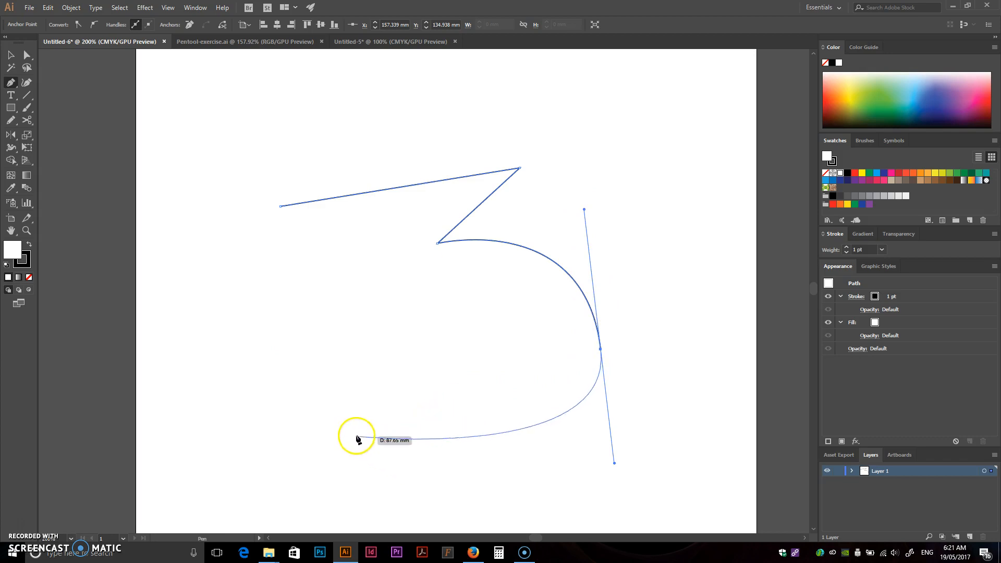
# - Delete that path and redraw two straight segments and a curve ending near X 153 mm, Y 124 mm, tilting its upper handle inward
pyautogui.press('Delete')
pyautogui.press('Delete')
pyautogui.click(319, 201)
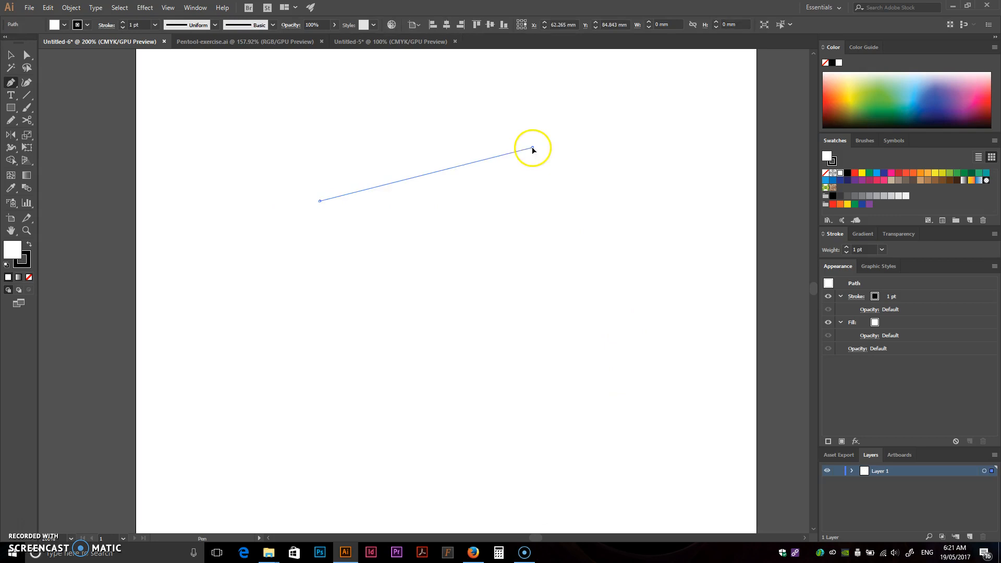
pyautogui.click(532, 147)
pyautogui.click(434, 231)
pyautogui.moveTo(590, 317); pyautogui.dragTo(610, 450)
pyautogui.press('ctrl')
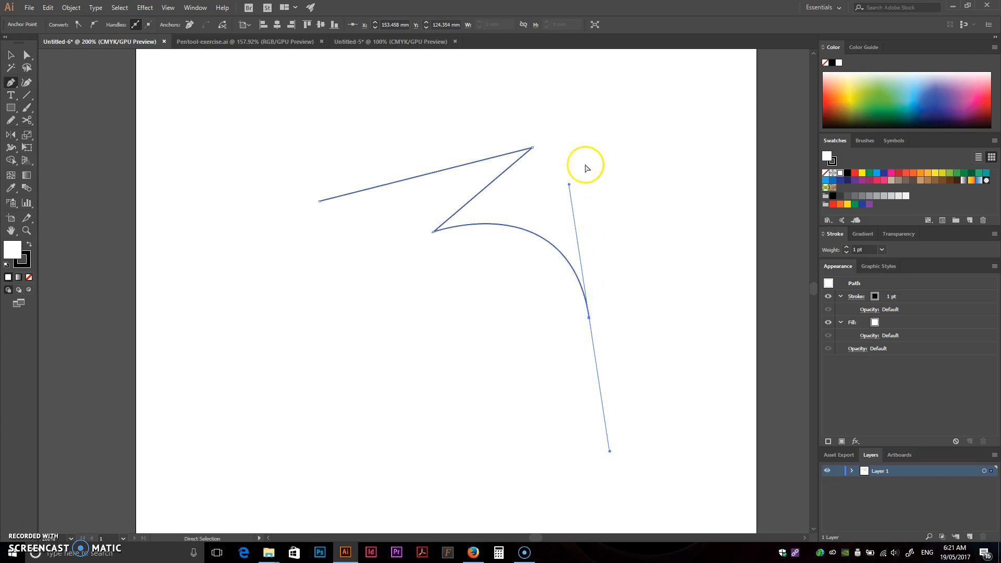
pyautogui.moveTo(569, 183); pyautogui.dragTo(541, 193)
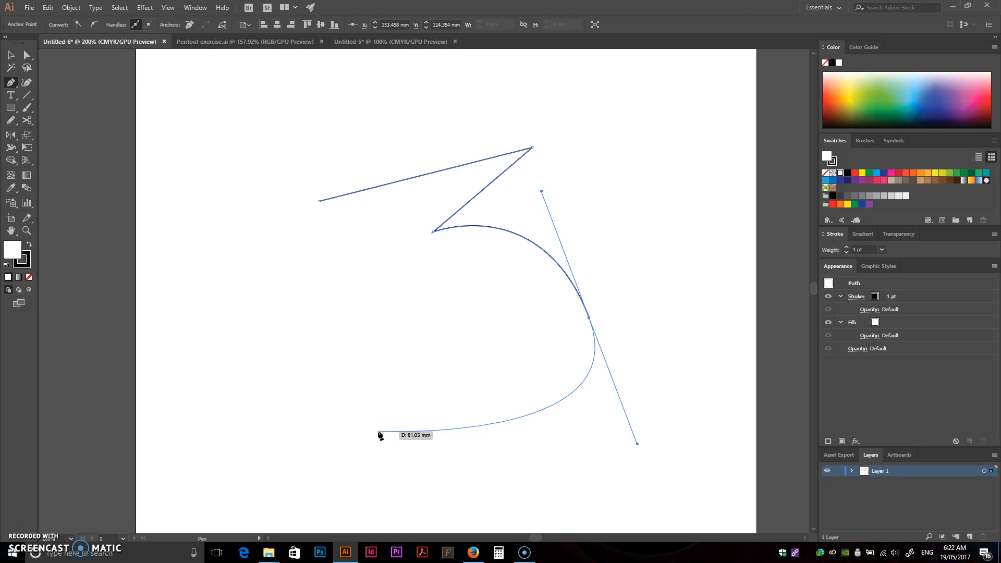
# - Add a smooth anchor at about X 56 mm, Y 138 mm, try a curved segment to about X 126 mm, Y 130 mm, and undo that segment
pyautogui.moveTo(301, 359); pyautogui.dragTo(206, 201)
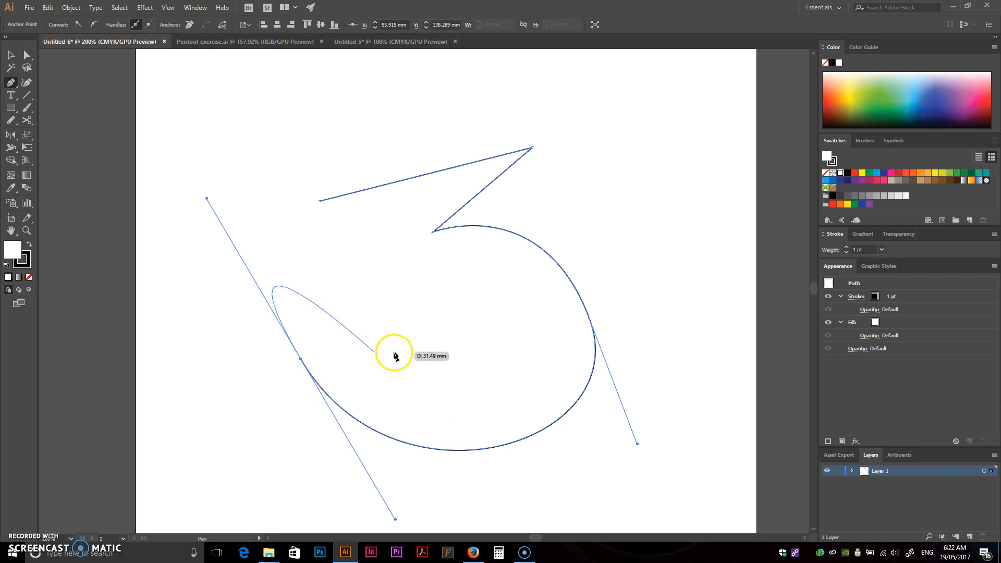
pyautogui.click(508, 336)
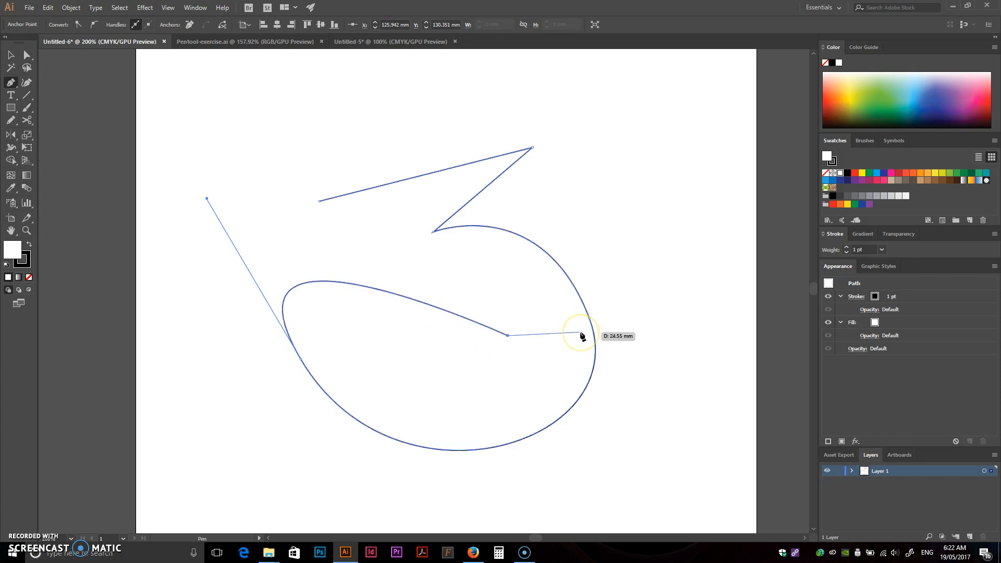
pyautogui.hotkey('ctrl', 'z')
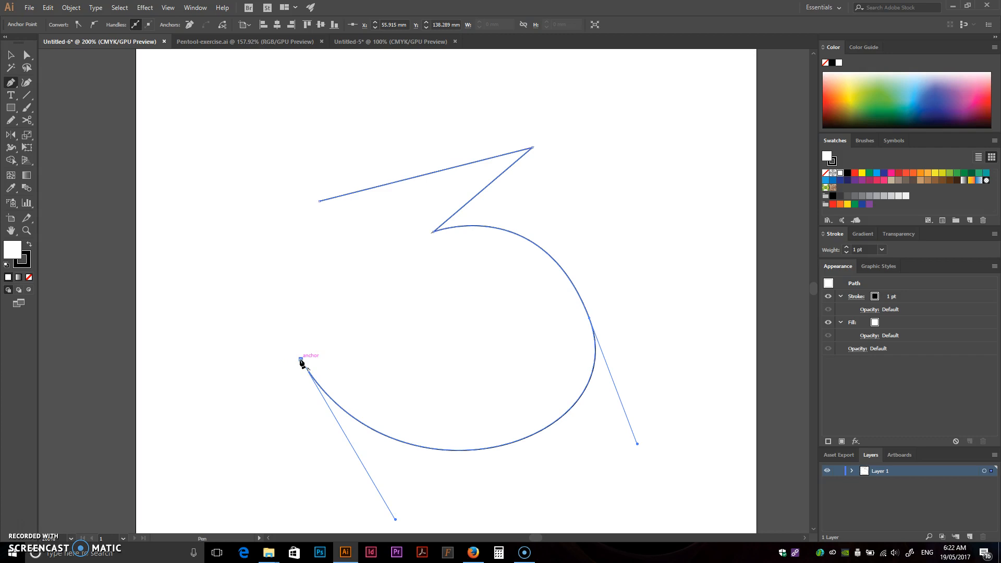
# - Try a straight and a curved segment from the last anchor without its outgoing handle, undoing both and the large curve leading to that anchor
pyautogui.click(466, 318)
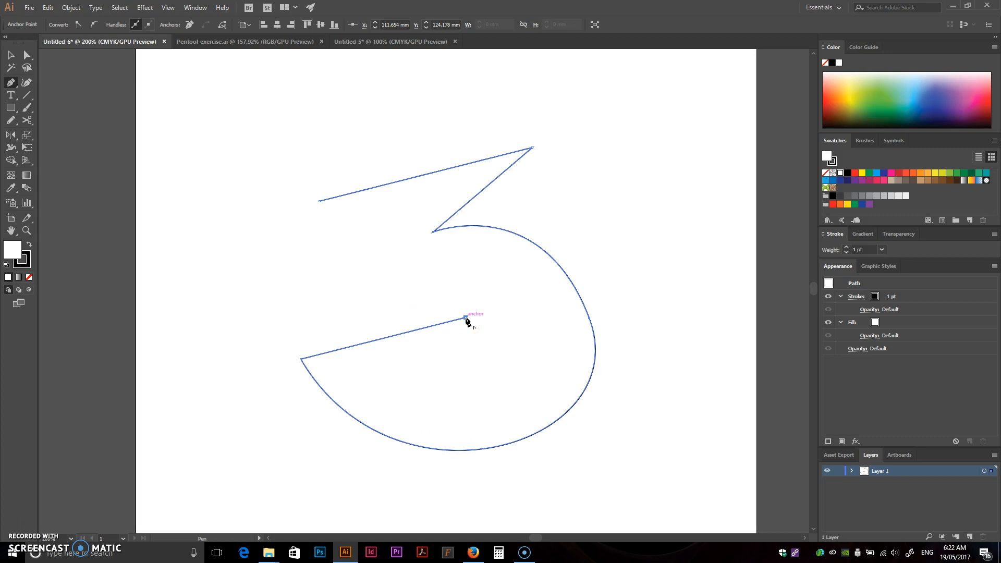
pyautogui.hotkey('ctrl', 'z')
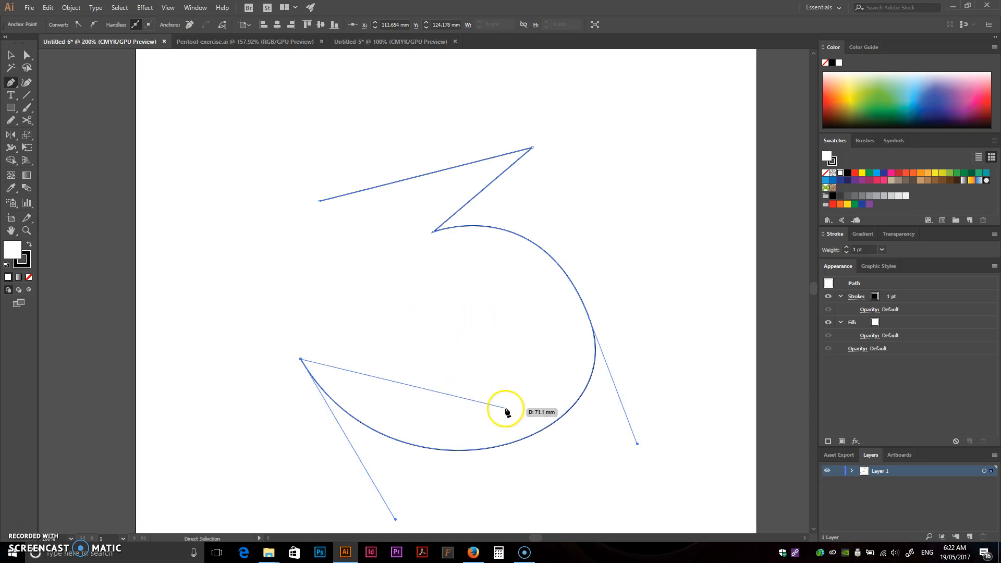
pyautogui.moveTo(493, 389); pyautogui.dragTo(607, 355)
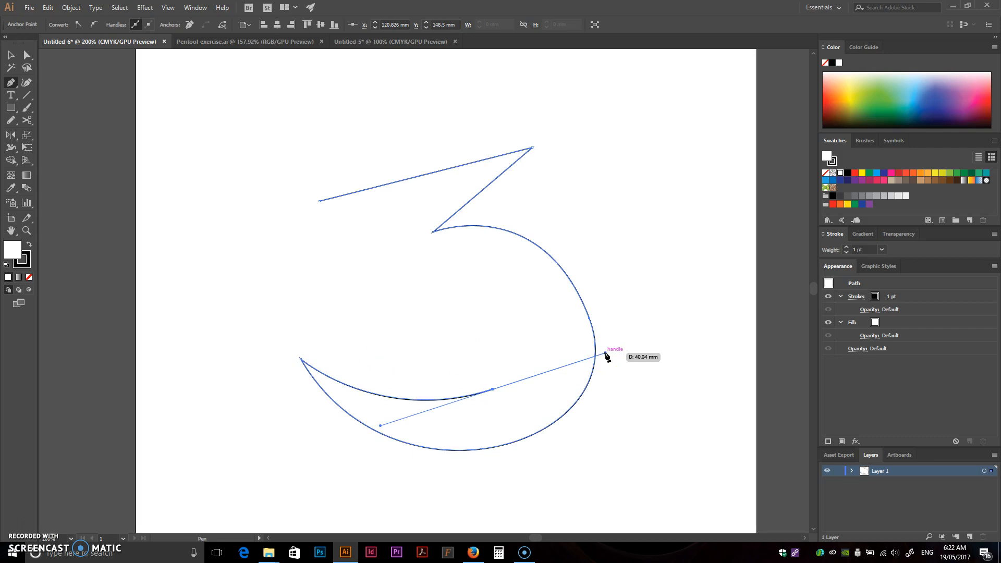
pyautogui.hotkey('ctrl', 'z')
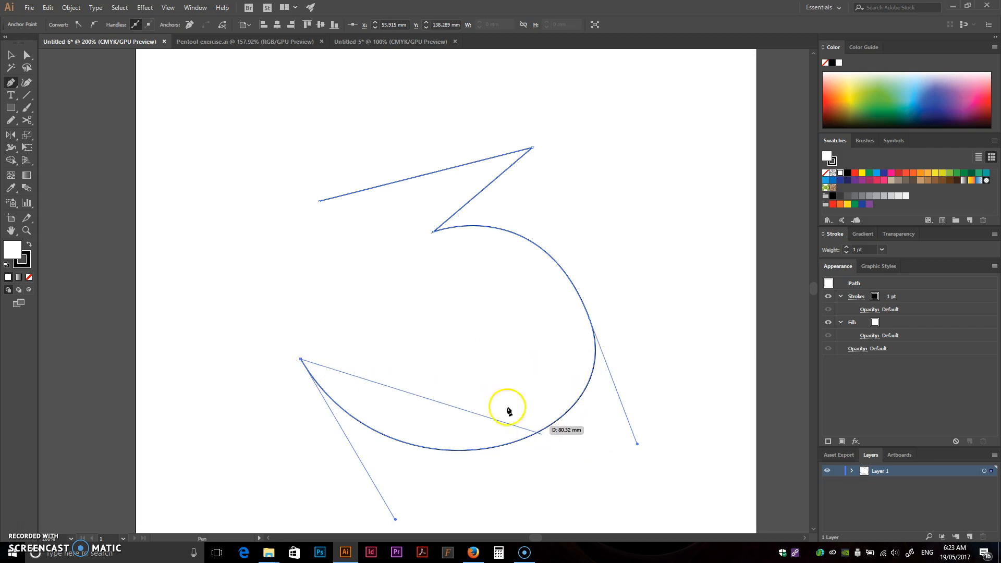
pyautogui.hotkey('ctrl', 'z')
pyautogui.hotkey('ctrl', 'z')
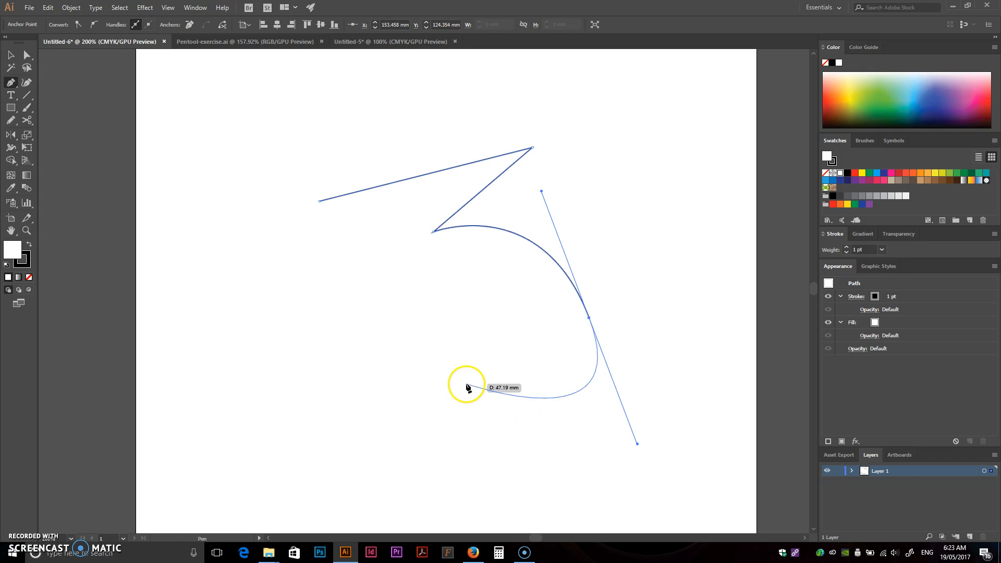
# - Try a large curve to a smooth anchor near X 59 mm, Y 144 mm and a straight segment to about X 114 mm, Y 128 mm
pyautogui.moveTo(319, 356); pyautogui.dragTo(408, 330)
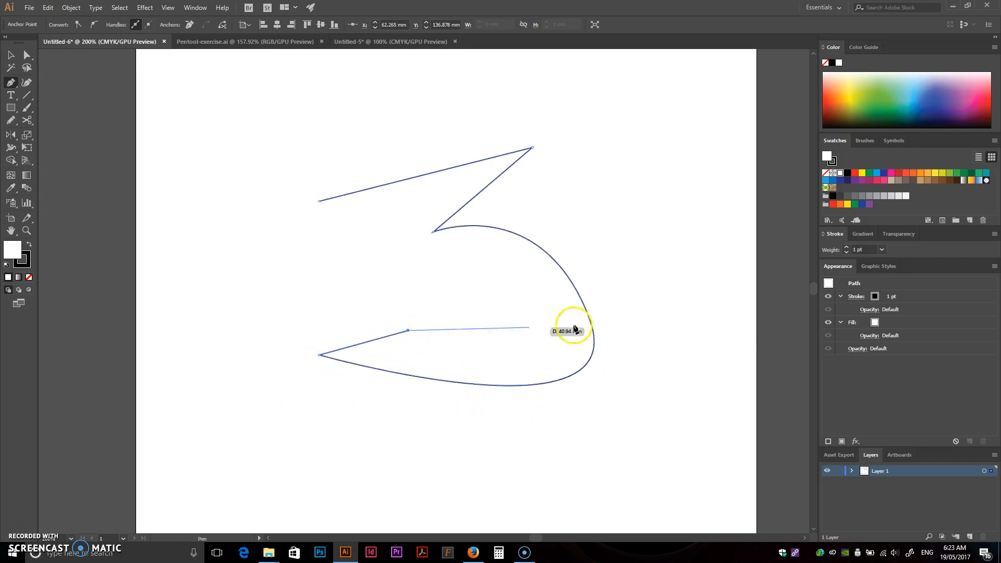
pyautogui.hotkey('ctrl', 'z')
pyautogui.moveTo(311, 376); pyautogui.dragTo(239, 226)
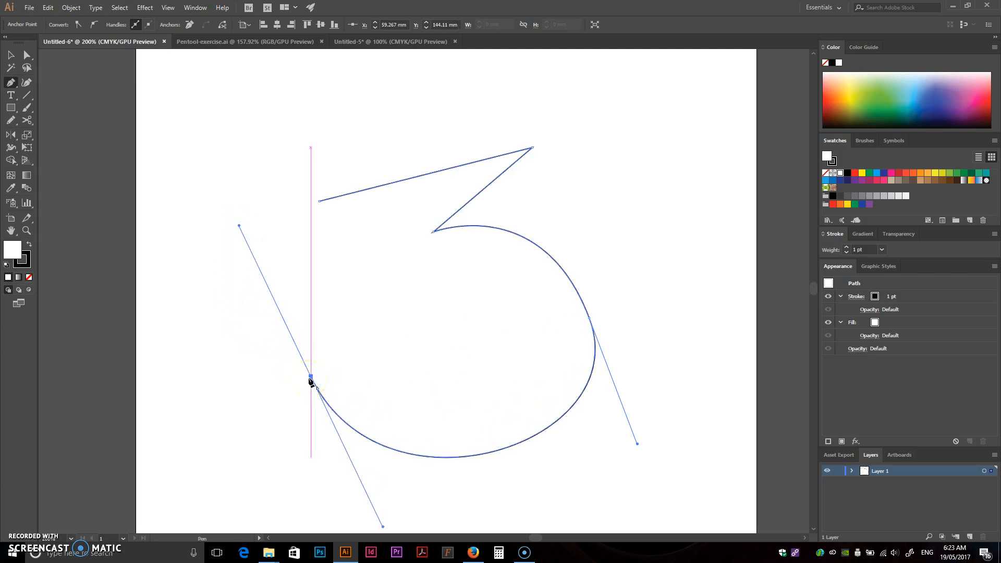
pyautogui.click(473, 330)
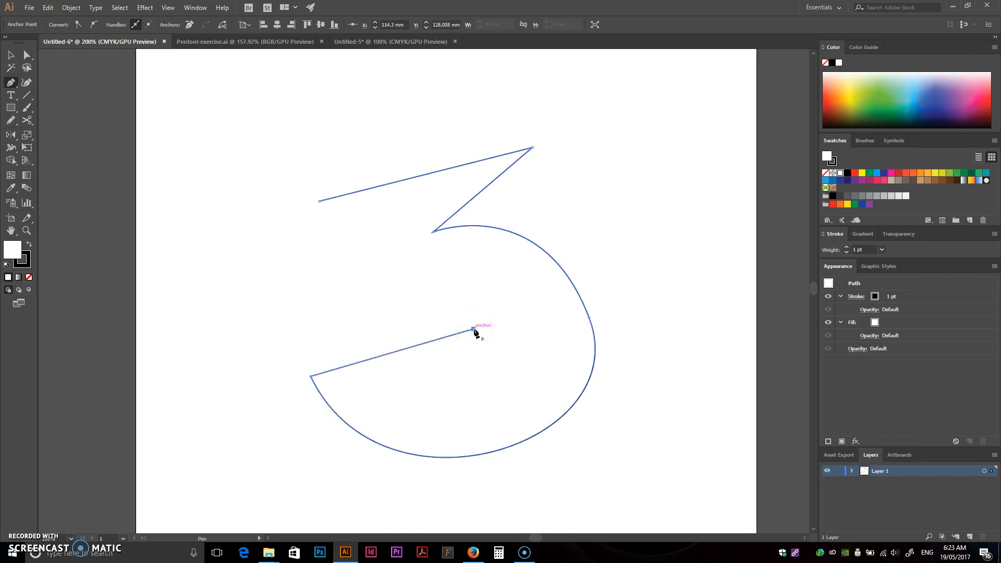
# - Delete the path and redraw it with two straight segments, two curves and a short straight segment ending near X 69 mm, Y 126 mm
pyautogui.press('Delete')
pyautogui.press('Delete')
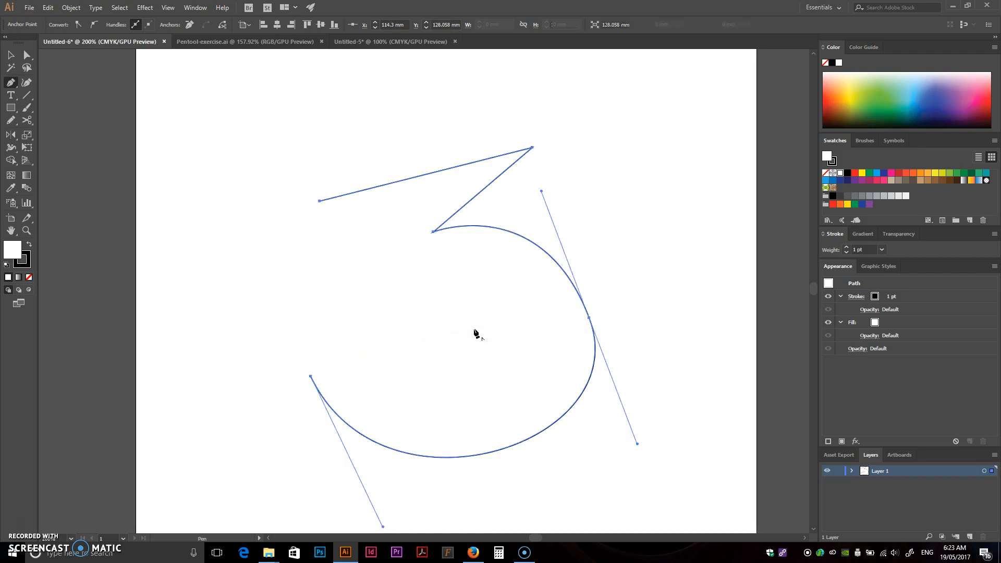
pyautogui.click(336, 152)
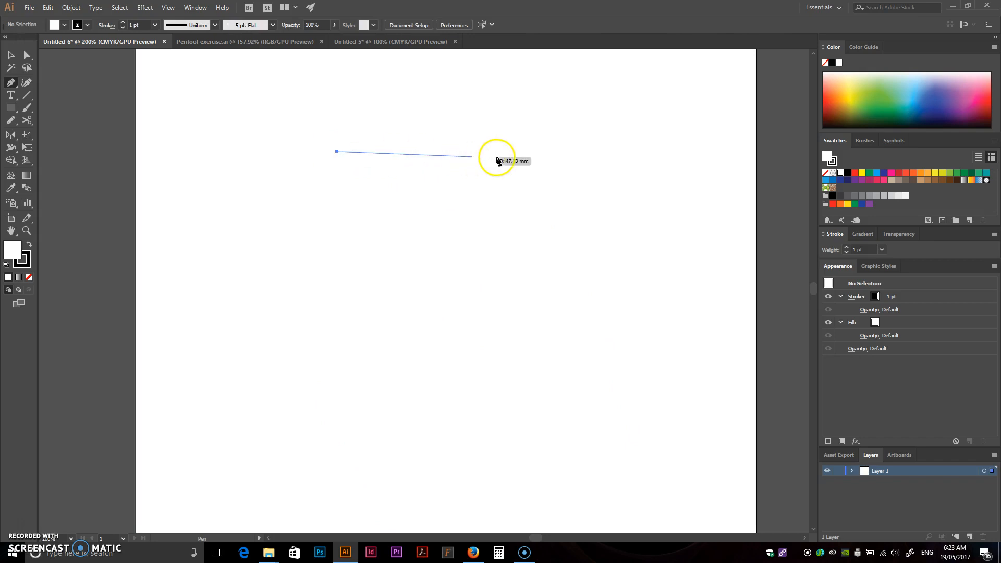
pyautogui.click(529, 152)
pyautogui.click(434, 245)
pyautogui.moveTo(549, 336); pyautogui.dragTo(570, 440)
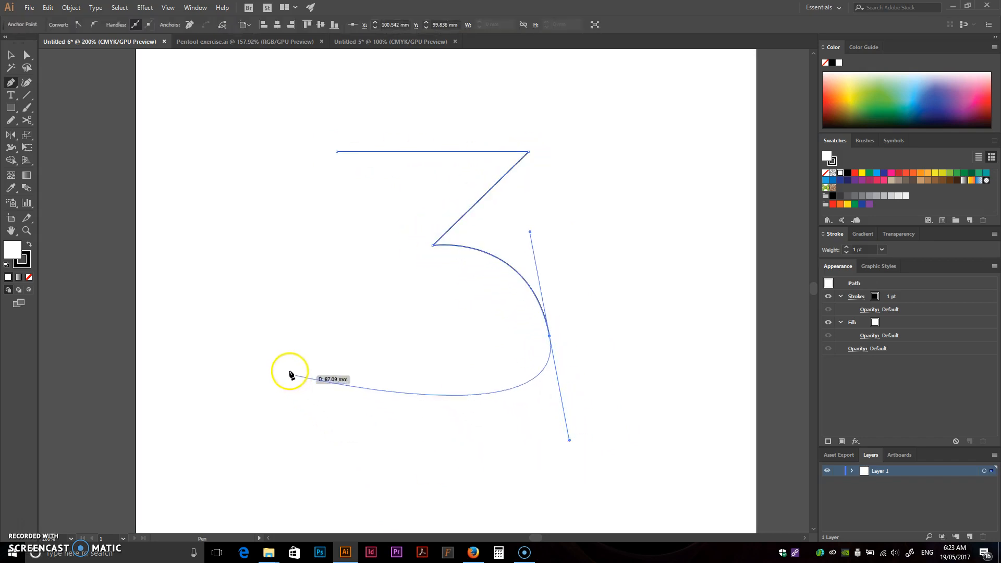
pyautogui.moveTo(290, 342)
pyautogui.mouseDown()
pyautogui.moveTo(272, 254)
pyautogui.moveTo(277, 196)
pyautogui.moveTo(241, 164)
pyautogui.moveTo(239, 178)
pyautogui.mouseUp()
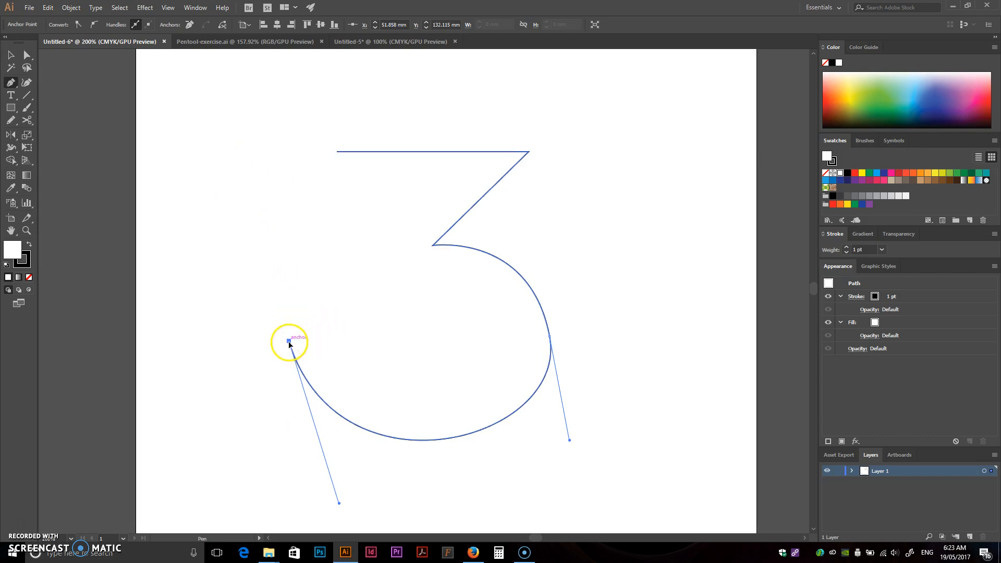
pyautogui.click(340, 324)
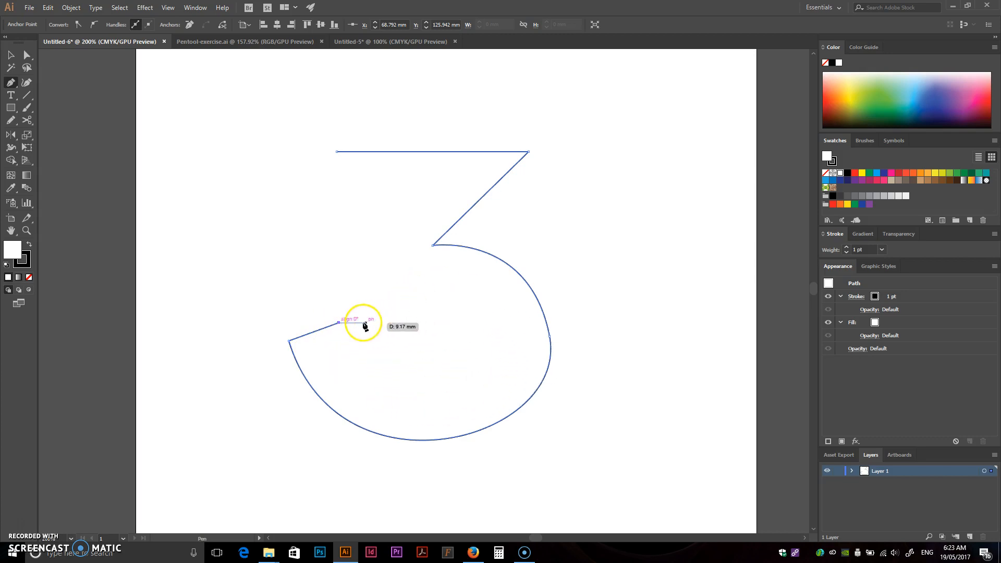
# - Try an outgoing handle on the last corner anchor and an inner curve to about X 121 mm, Y 129 mm, undoing both
pyautogui.moveTo(340, 324); pyautogui.dragTo(340, 328)
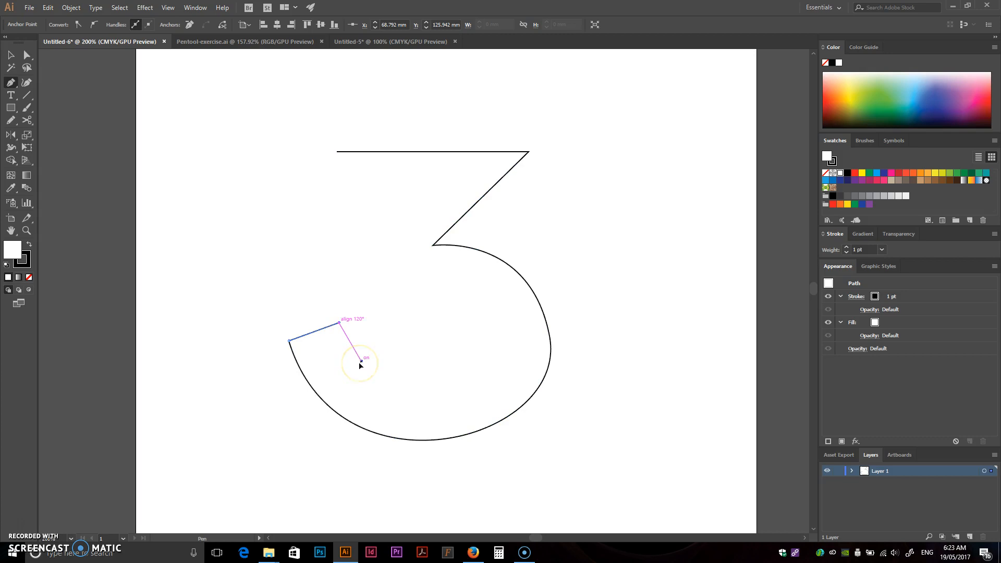
pyautogui.moveTo(360, 364); pyautogui.dragTo(360, 364)
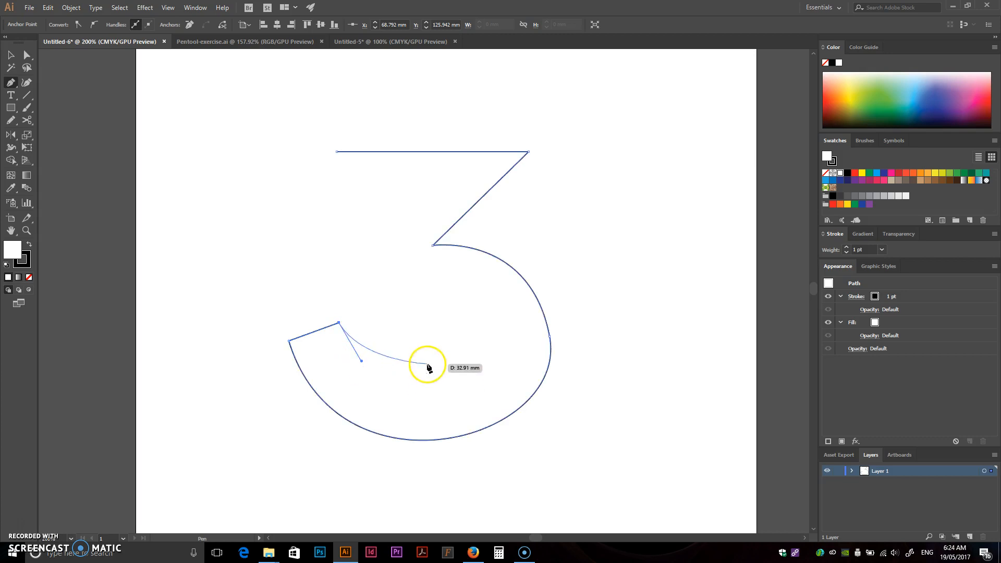
pyautogui.click(340, 324)
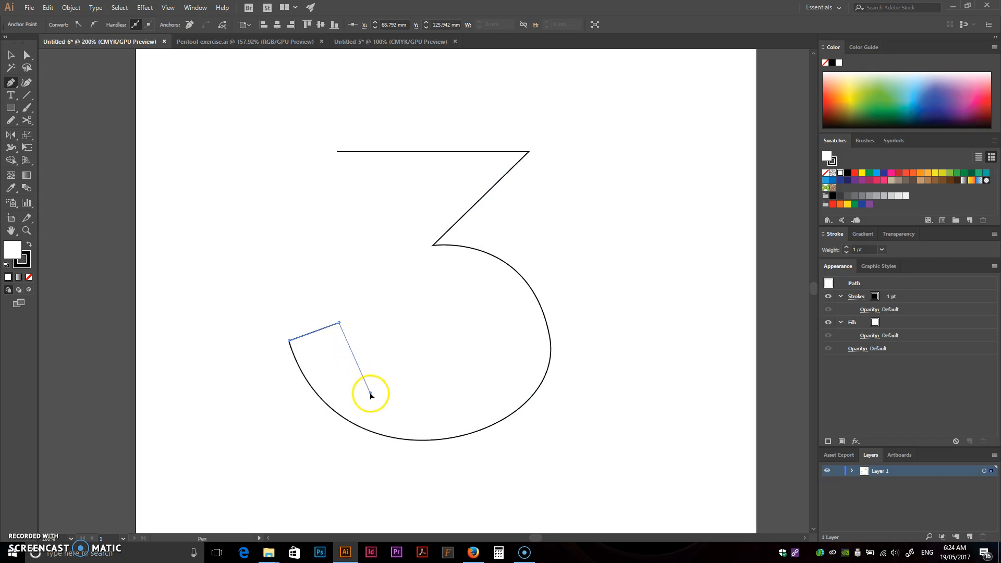
pyautogui.moveTo(381, 415); pyautogui.dragTo(380, 416)
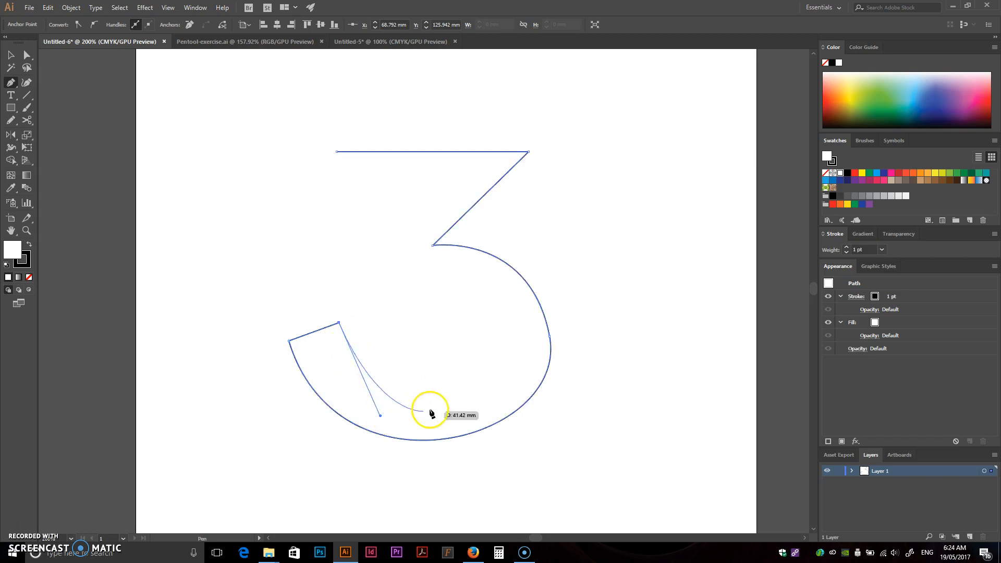
pyautogui.moveTo(494, 331); pyautogui.dragTo(493, 270)
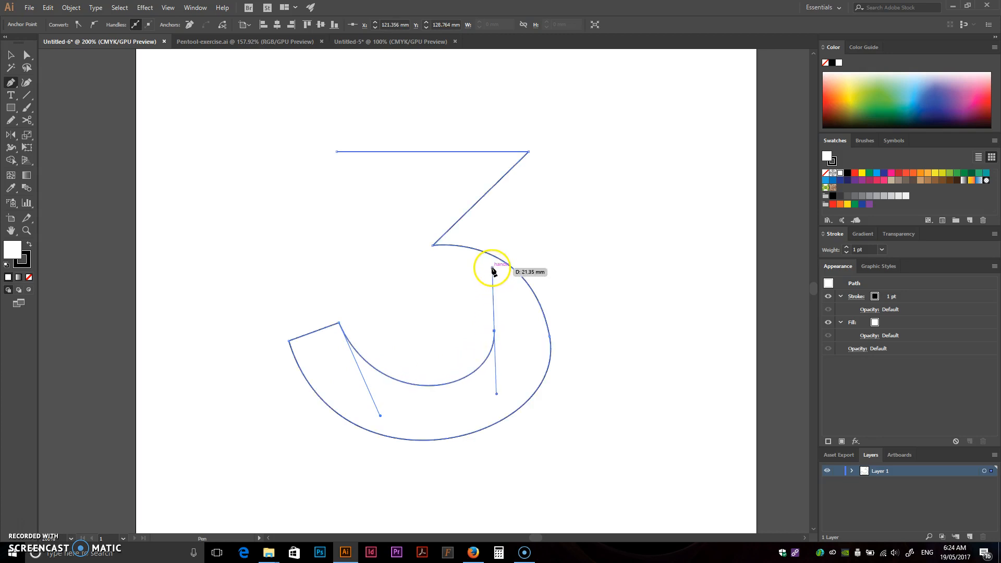
pyautogui.hotkey('ctrl', 'z')
pyautogui.hotkey('ctrl', 'z')
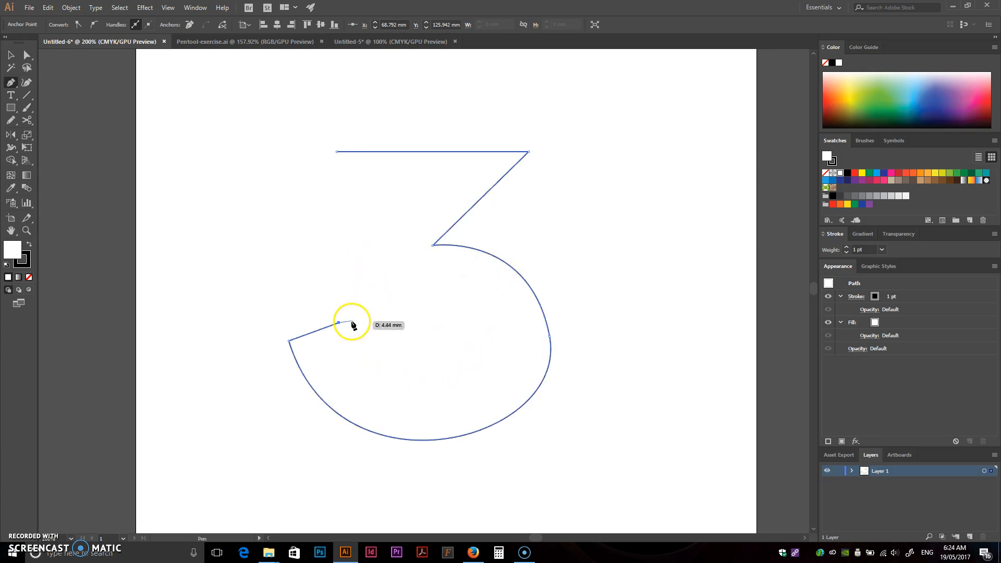
# - Pull a long downward handle from the last corner anchor and draw the figure 3's two inner curves, removing the final anchor's outgoing handle
pyautogui.moveTo(339, 324); pyautogui.dragTo(344, 346)
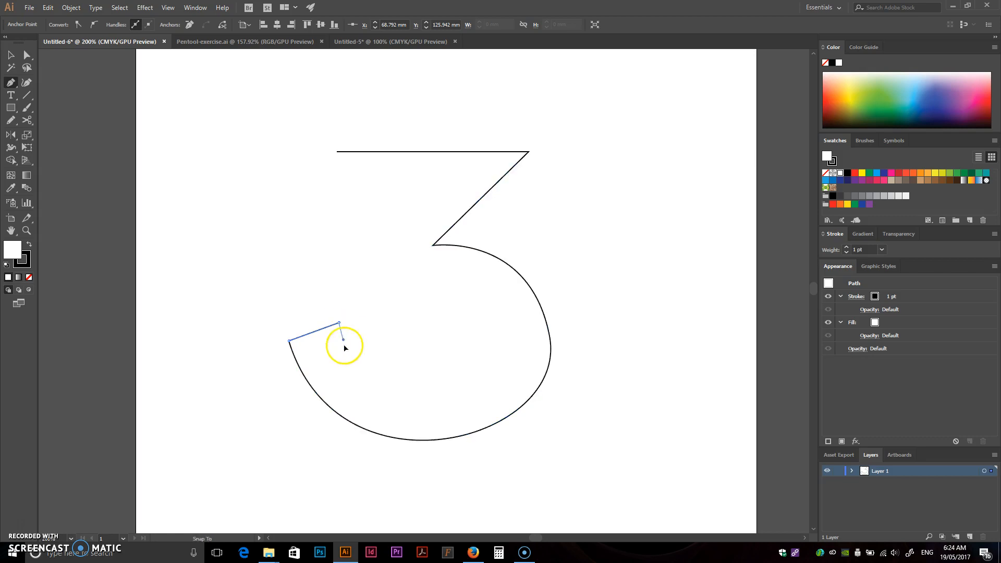
pyautogui.moveTo(364, 390); pyautogui.dragTo(390, 438)
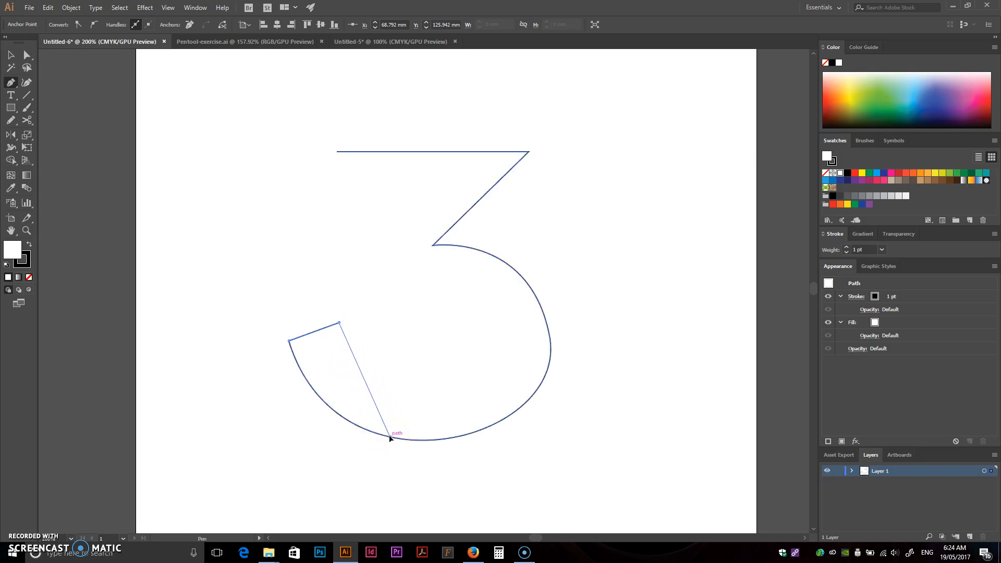
pyautogui.moveTo(389, 438); pyautogui.dragTo(395, 452)
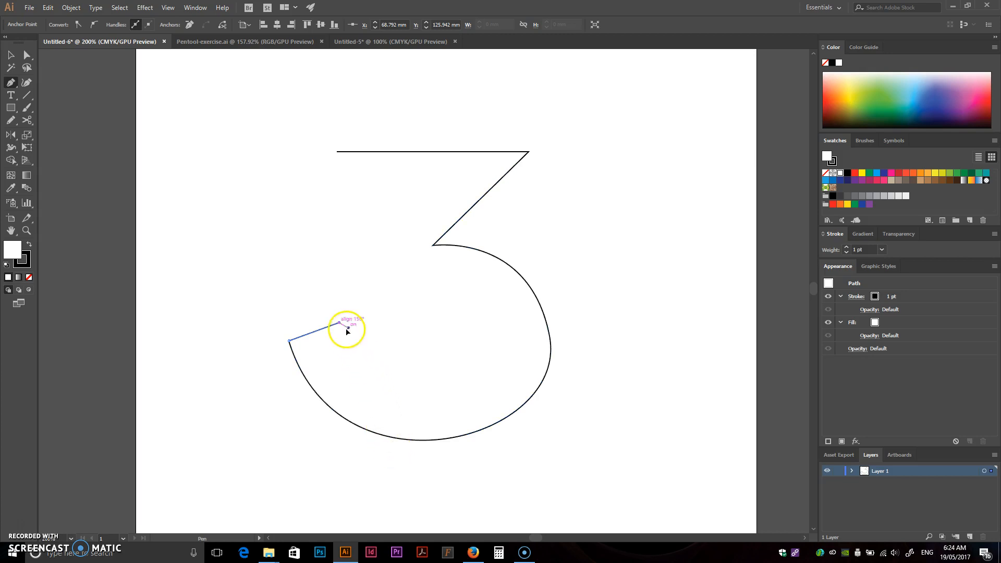
pyautogui.moveTo(379, 406); pyautogui.dragTo(400, 463)
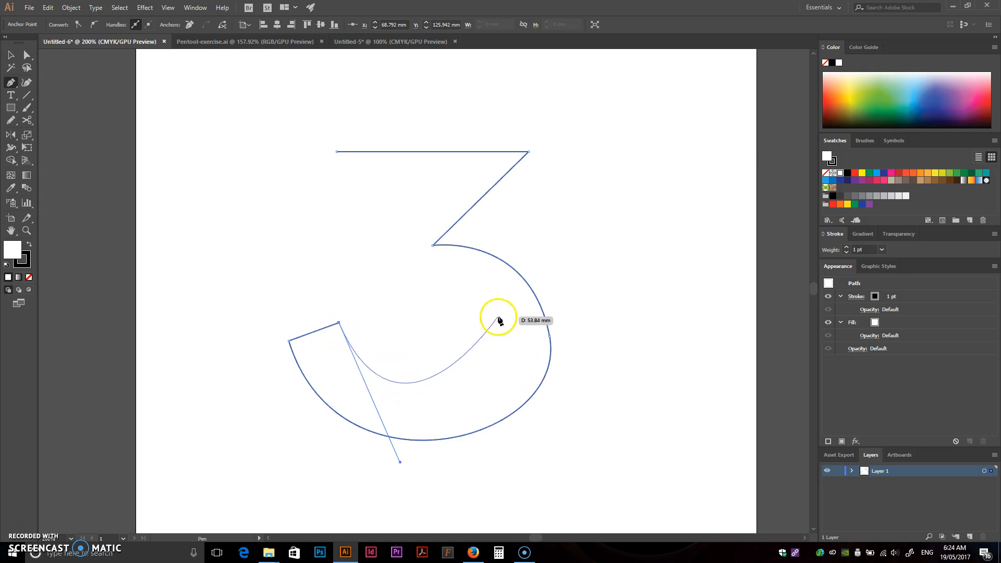
pyautogui.moveTo(477, 313); pyautogui.dragTo(423, 270)
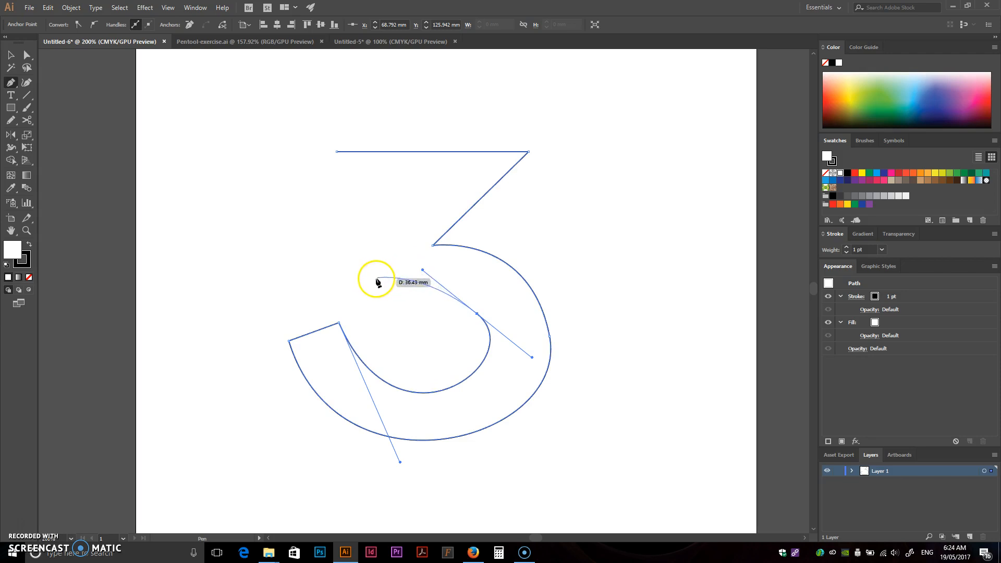
pyautogui.moveTo(336, 295); pyautogui.dragTo(303, 312)
pyautogui.click(335, 296)
# - Close the figure 3 outline with straight segments back to its starting anchor, and delete the finished shape
pyautogui.click(443, 183)
pyautogui.click(339, 183)
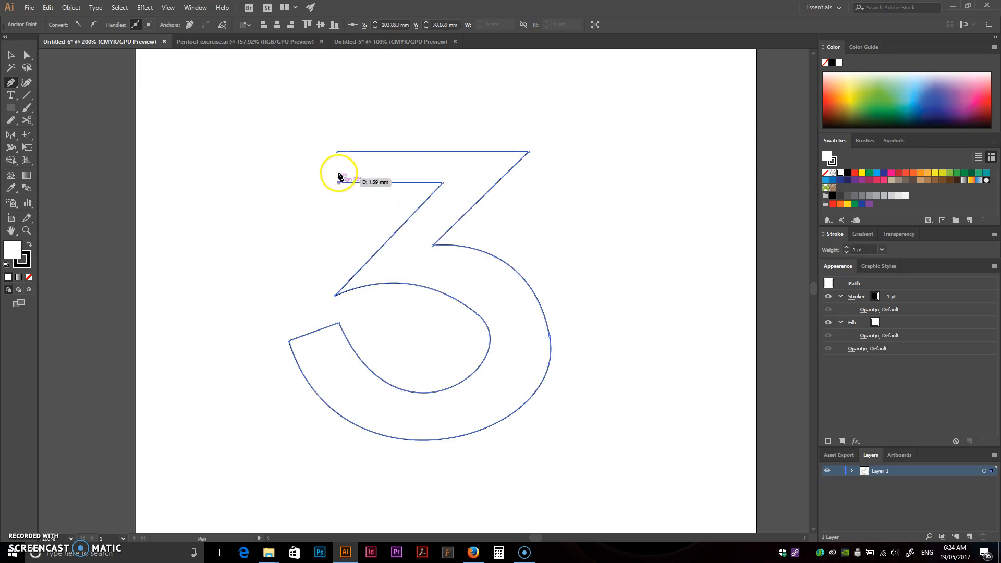
pyautogui.click(336, 152)
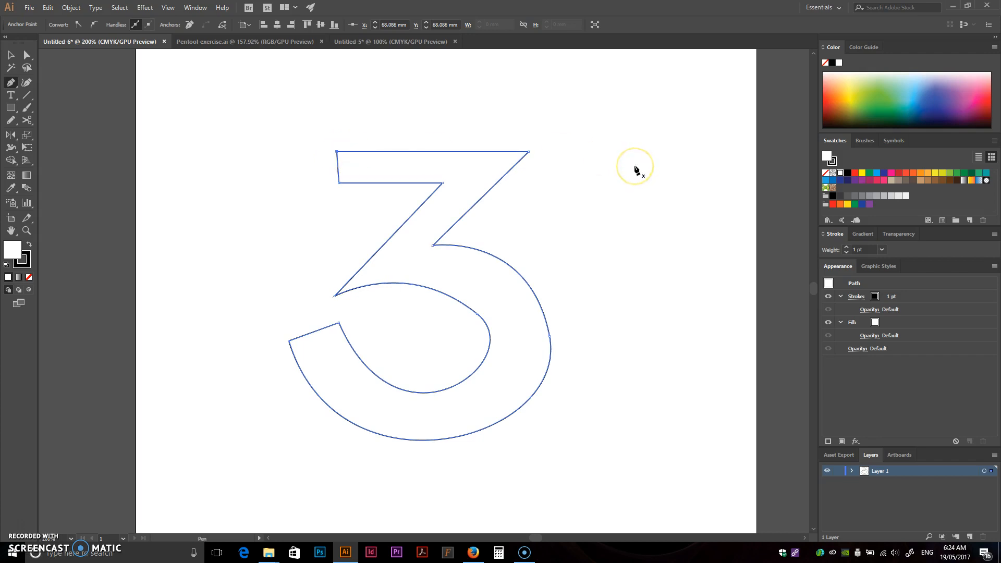
pyautogui.press('Delete')
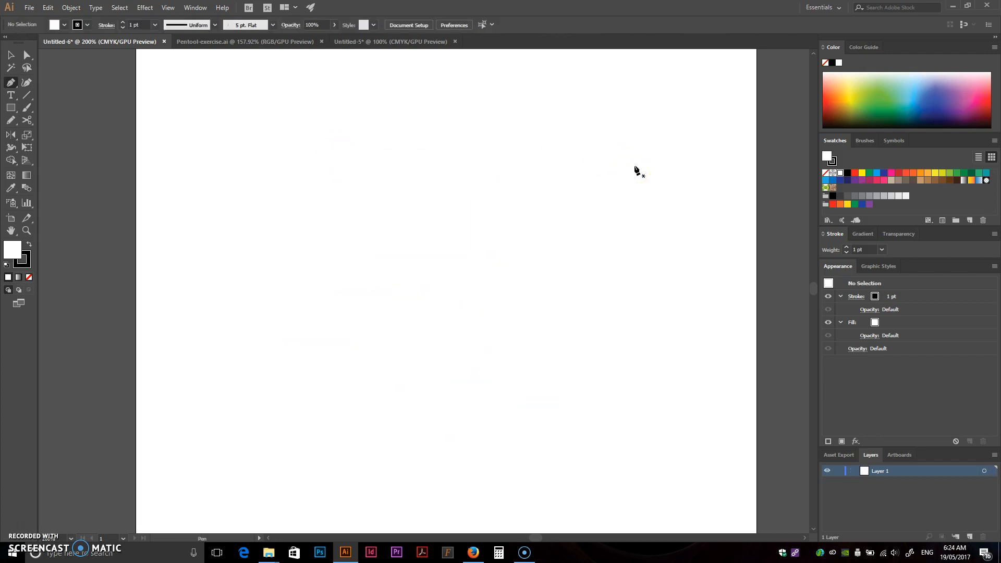
# - Try an open zigzag path of ten straight segments ending near X 63 mm, Y 118 mm, and undo it
pyautogui.click(279, 185)
pyautogui.click(438, 145)
pyautogui.click(397, 217)
pyautogui.click(519, 188)
pyautogui.click(537, 288)
pyautogui.click(391, 350)
pyautogui.click(512, 389)
pyautogui.click(503, 461)
pyautogui.click(293, 433)
pyautogui.click(258, 324)
pyautogui.click(323, 299)
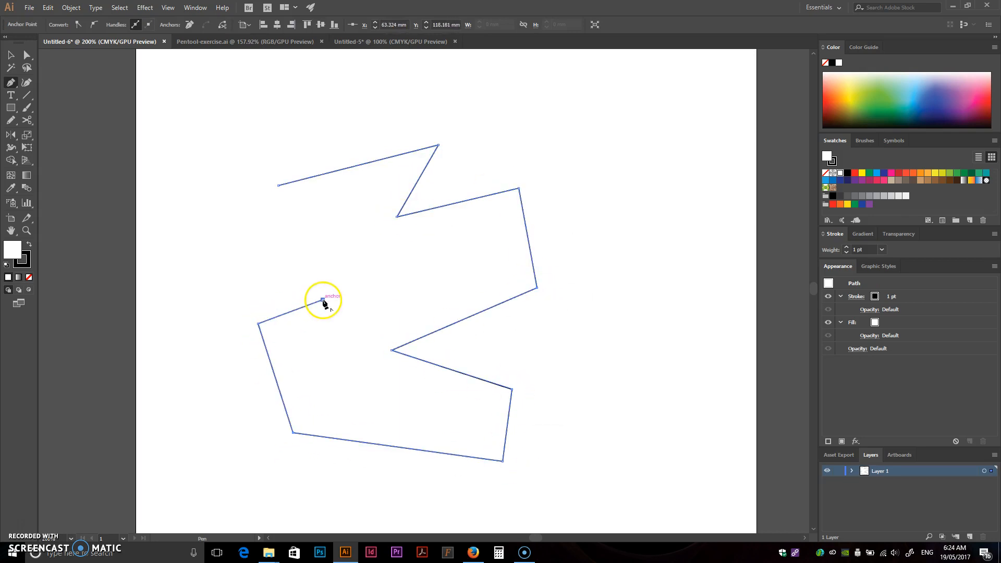
pyautogui.hotkey('ctrl', 'z')
pyautogui.hotkey('ctrl', 'z')
pyautogui.hotkey('ctrl', 'z')
pyautogui.hotkey('ctrl', 'z')
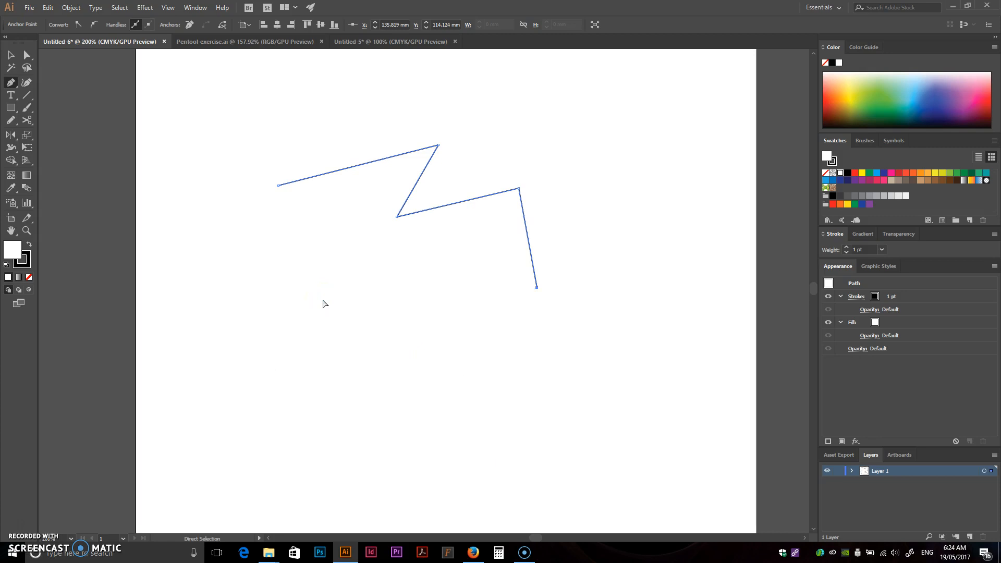
pyautogui.hotkey('ctrl', 'z')
pyautogui.hotkey('ctrl', 'z')
# - Draw a new open path of three straight segments and a curved segment to a smooth anchor near X 104 mm, Y 140 mm
pyautogui.click(337, 178)
pyautogui.click(482, 158)
pyautogui.click(428, 213)
pyautogui.click(523, 197)
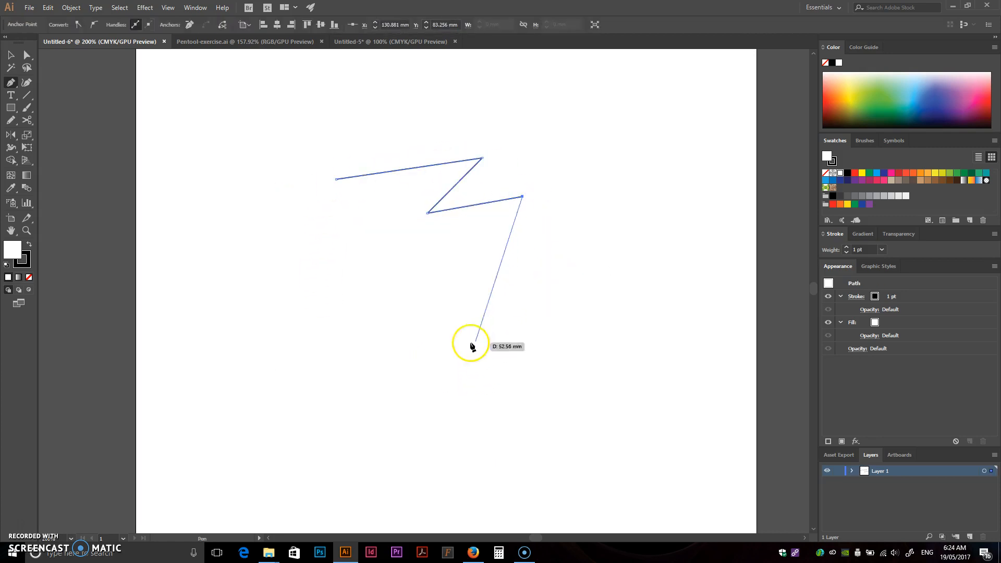
pyautogui.click(443, 367)
pyautogui.moveTo(443, 369); pyautogui.dragTo(251, 394)
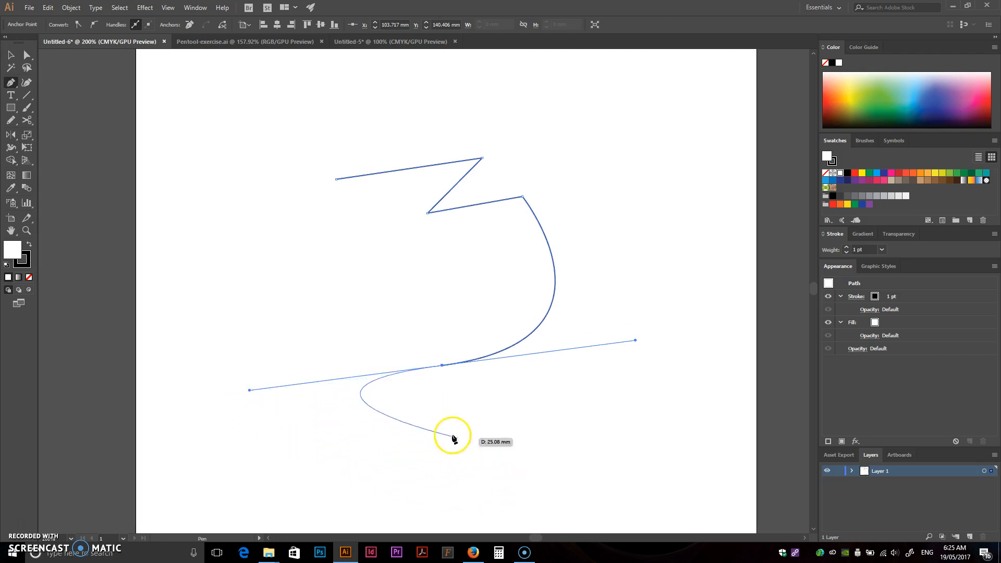
# - Add a curve to about X 22 mm, Y 75 mm, remove its outgoing handle, and add a straight segment to about X 39 mm, Y 72 mm
pyautogui.moveTo(202, 173); pyautogui.dragTo(196, 103)
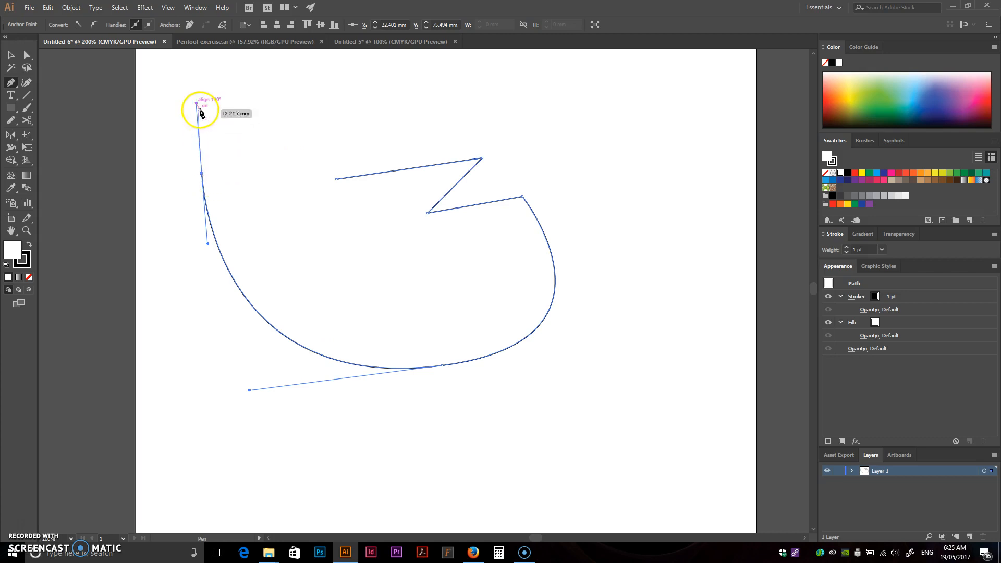
pyautogui.click(202, 173)
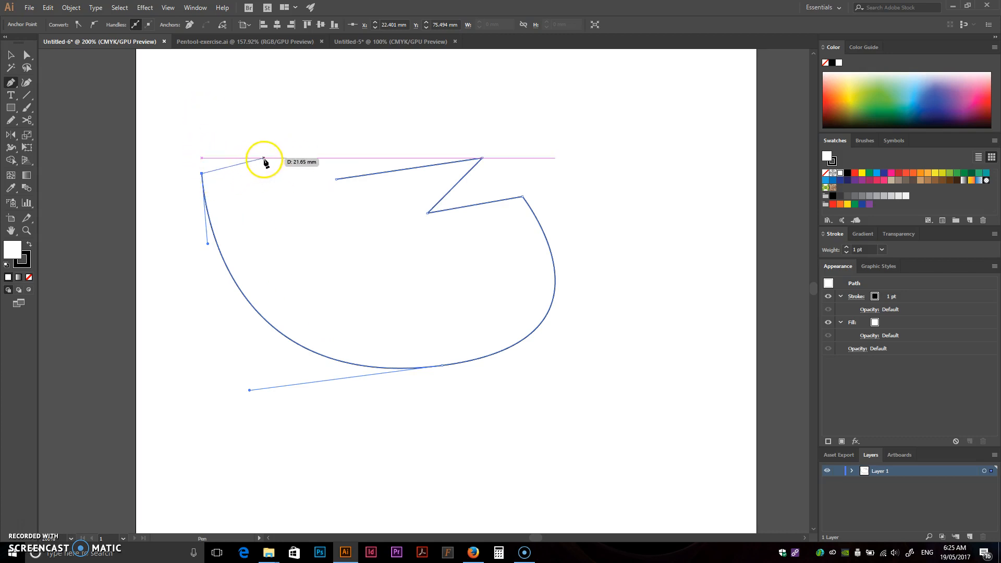
pyautogui.click(251, 166)
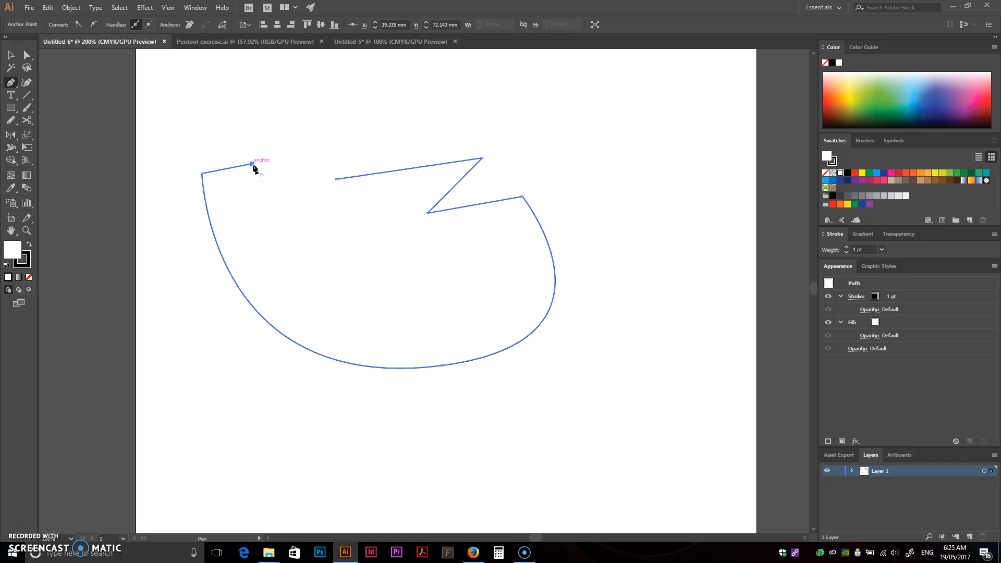
# - Pull a downward outgoing handle from the last corner anchor and draw an inner curve ending near X 117 mm, Y 118 mm
pyautogui.moveTo(253, 166); pyautogui.dragTo(255, 182)
pyautogui.moveTo(271, 230); pyautogui.dragTo(289, 306)
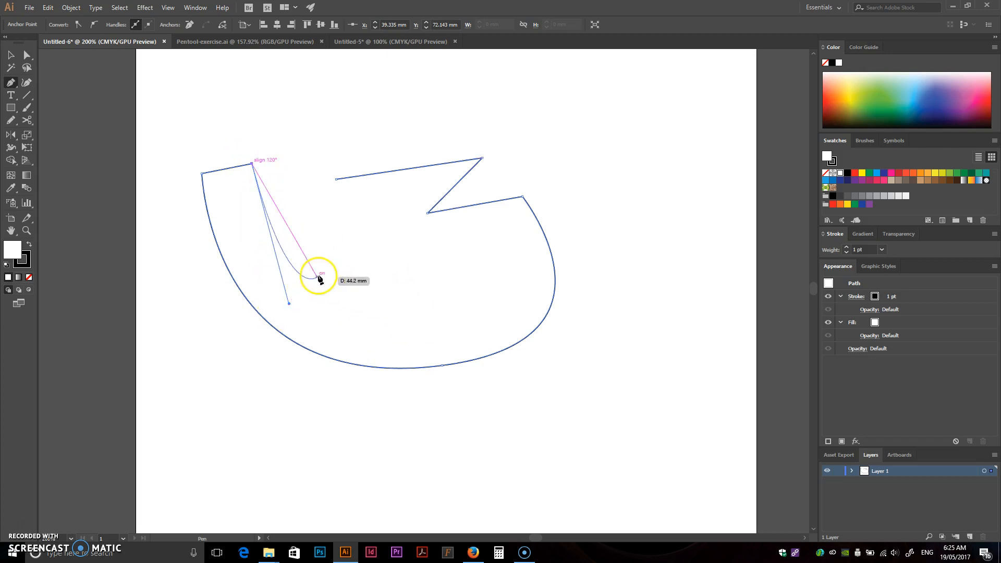
pyautogui.moveTo(482, 300); pyautogui.dragTo(539, 277)
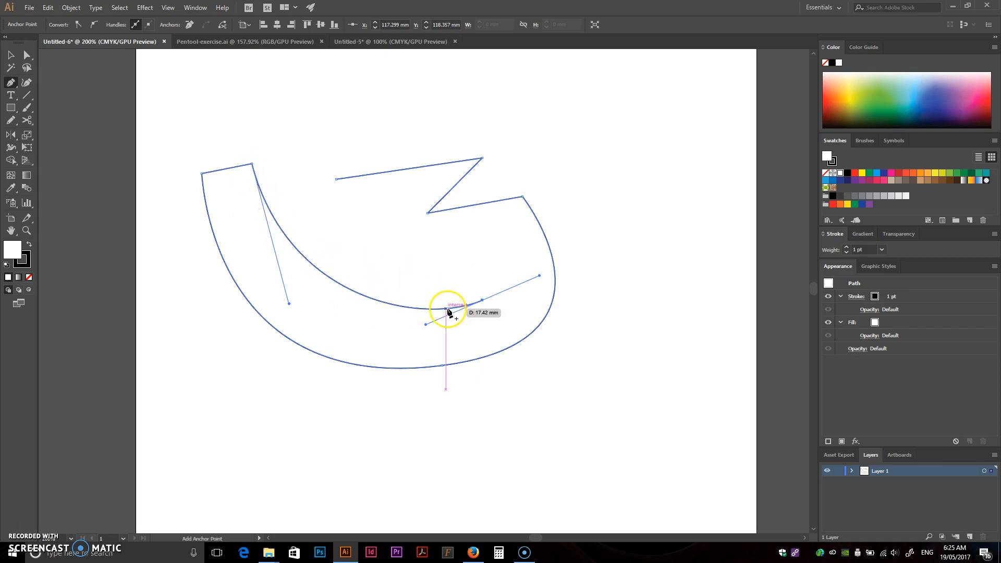
# - Reshape the inner curve by lengthening its end handle and shifting its start handle toward the outer curve
pyautogui.press('ctrl')
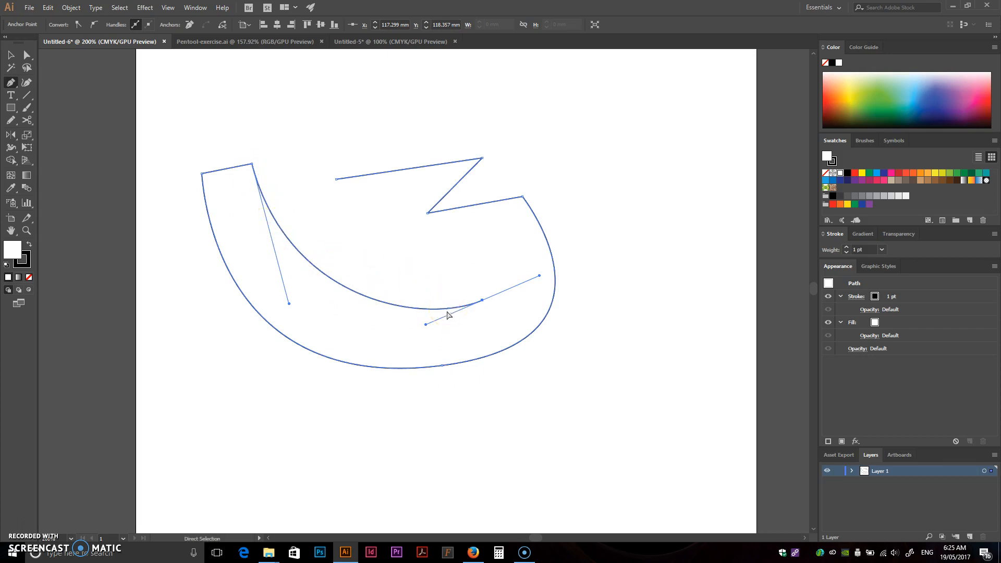
pyautogui.moveTo(426, 325); pyautogui.dragTo(391, 338)
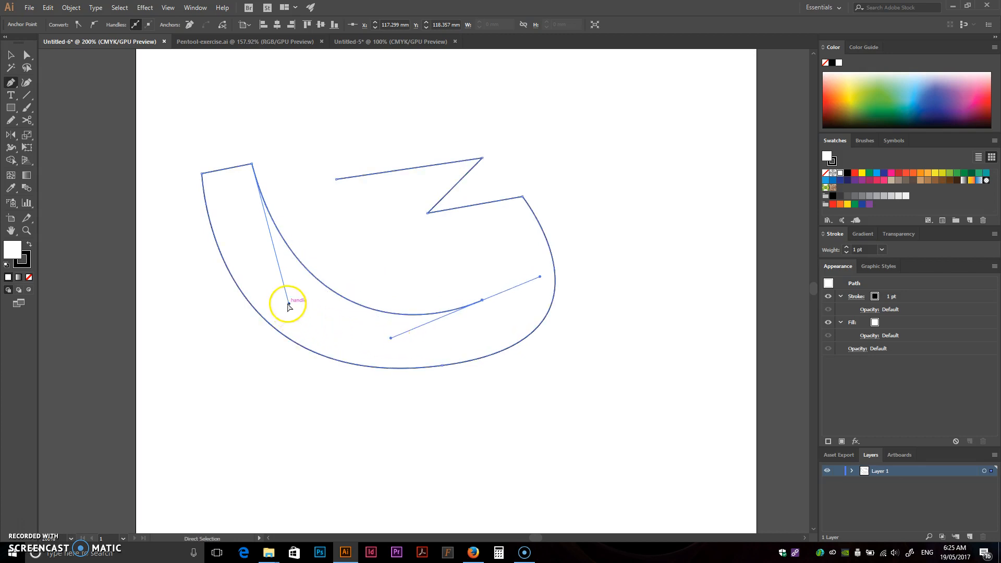
pyautogui.moveTo(289, 304)
pyautogui.mouseDown()
pyautogui.moveTo(267, 274)
pyautogui.moveTo(272, 304)
pyautogui.mouseUp()
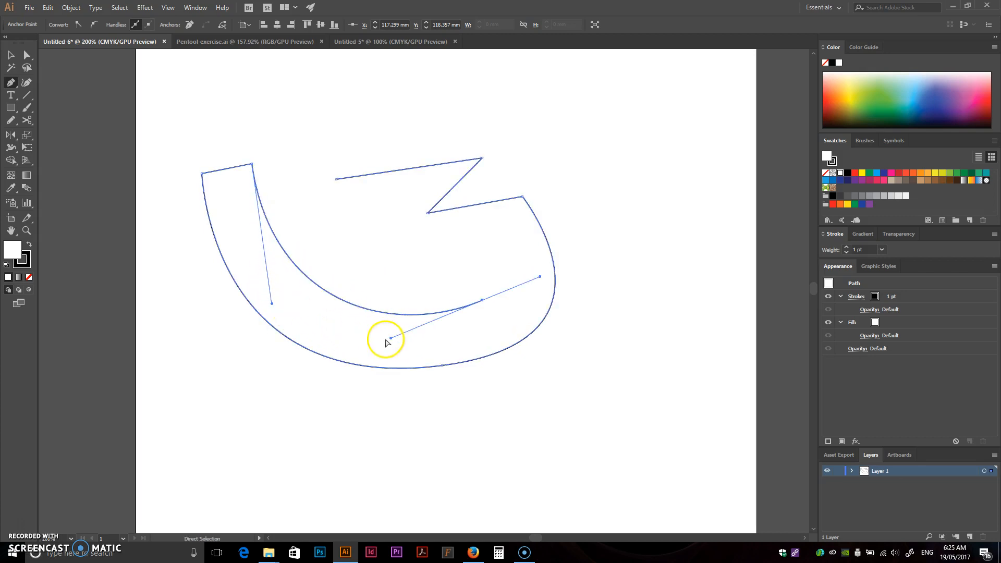
pyautogui.moveTo(390, 338)
pyautogui.mouseDown()
pyautogui.moveTo(373, 336)
pyautogui.moveTo(368, 346)
pyautogui.moveTo(378, 346)
pyautogui.mouseUp()
pyautogui.click(489, 235)
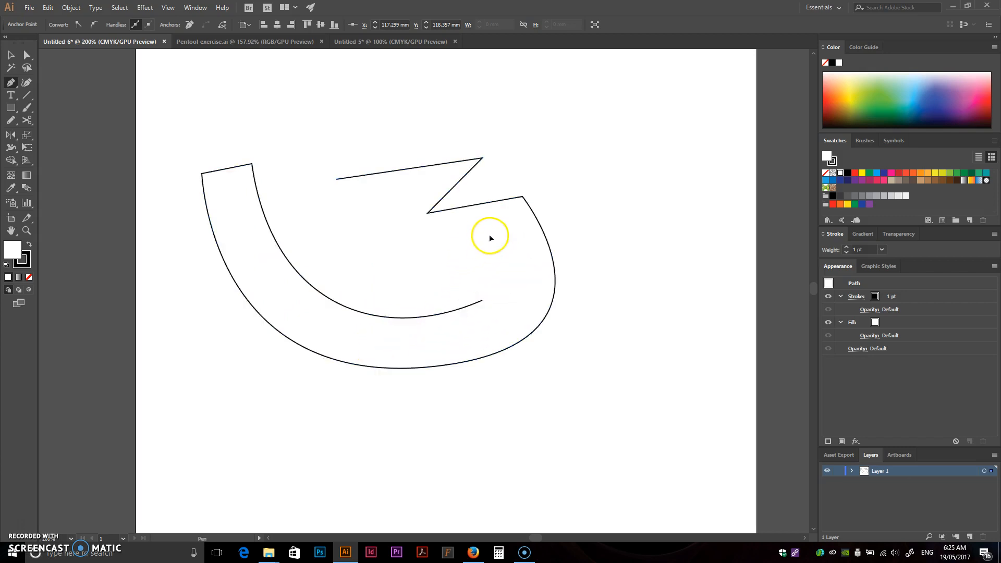
# - Continue the inner outline with straight segments parallel to the outer zigzag and close the path at its starting anchor
pyautogui.click(371, 244)
pyautogui.click(419, 190)
pyautogui.click(331, 202)
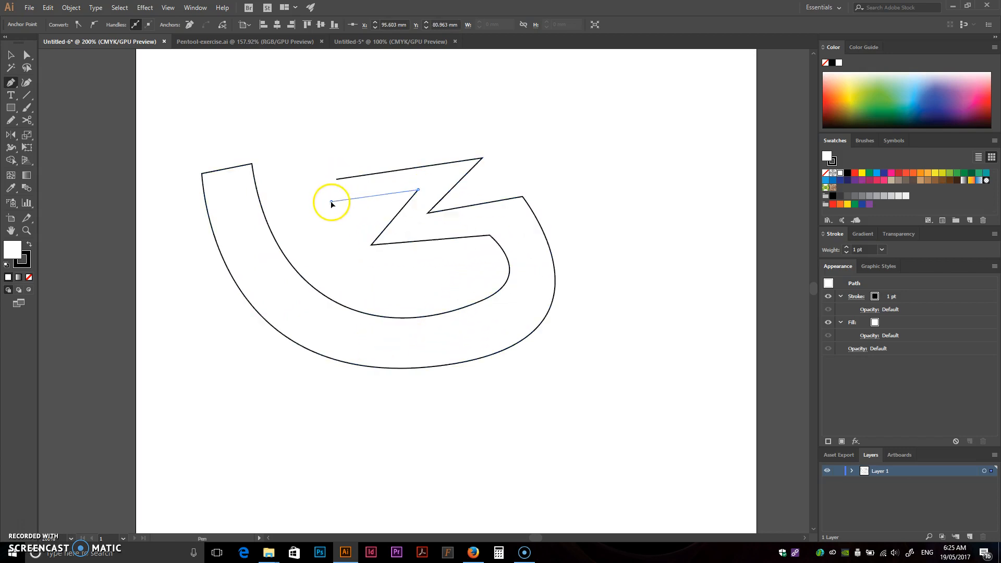
pyautogui.click(337, 180)
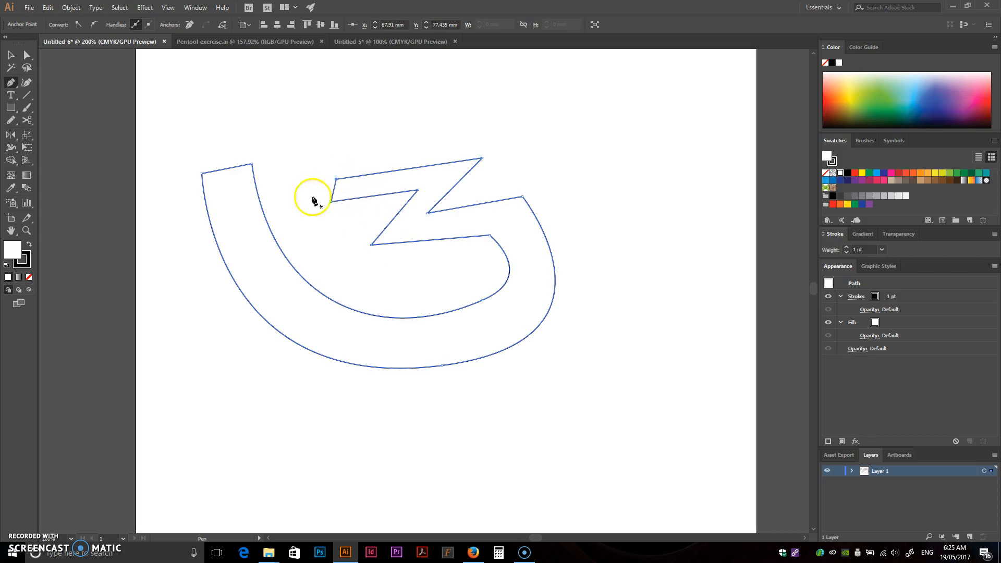
# - Reshape the inner right-hand bend by shortening the upper handle of its smooth anchor with Direct Selection, and deselect the path
pyautogui.click(26, 59)
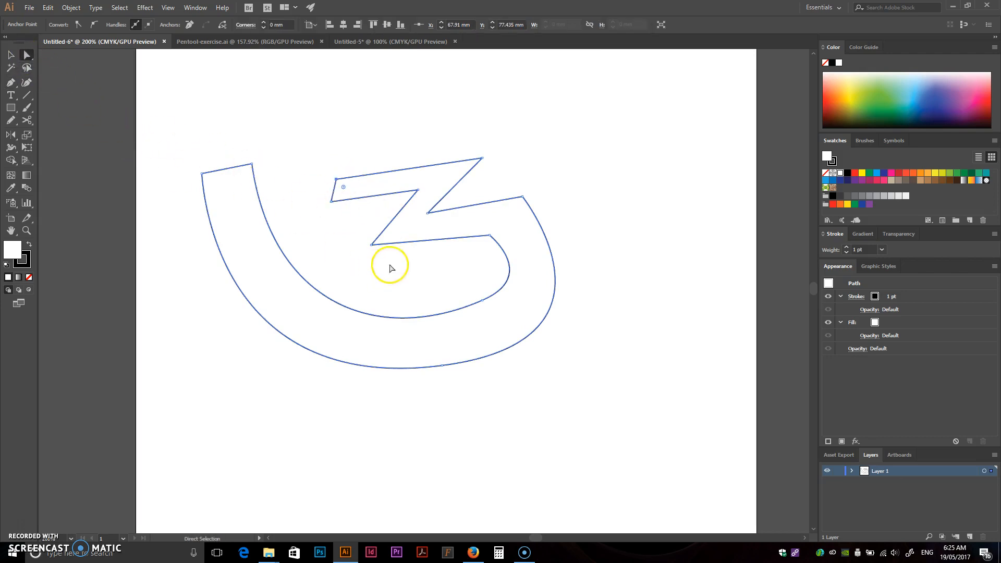
pyautogui.click(437, 269)
pyautogui.click(489, 236)
pyautogui.moveTo(540, 277); pyautogui.dragTo(521, 297)
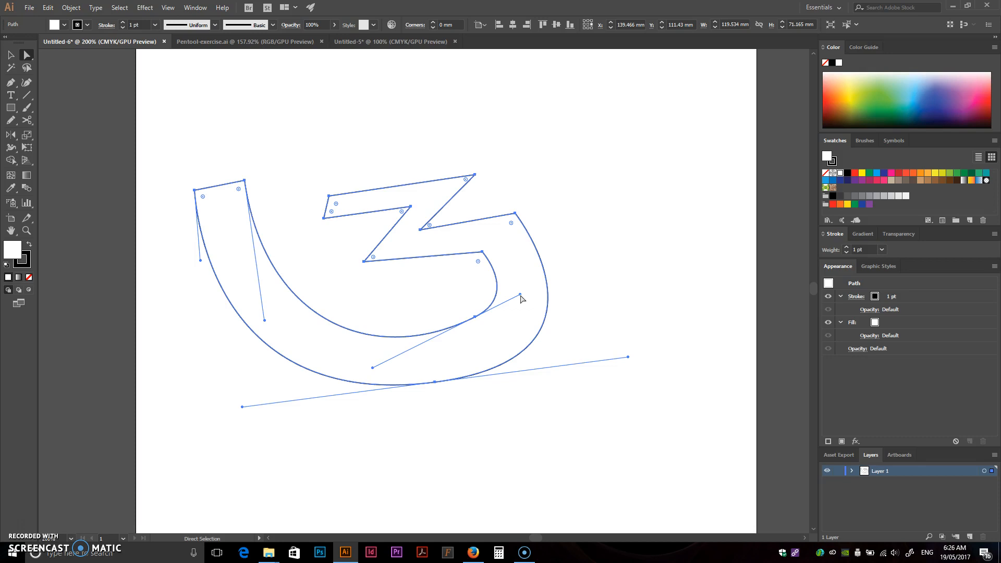
pyautogui.click(579, 256)
pyautogui.click(617, 375)
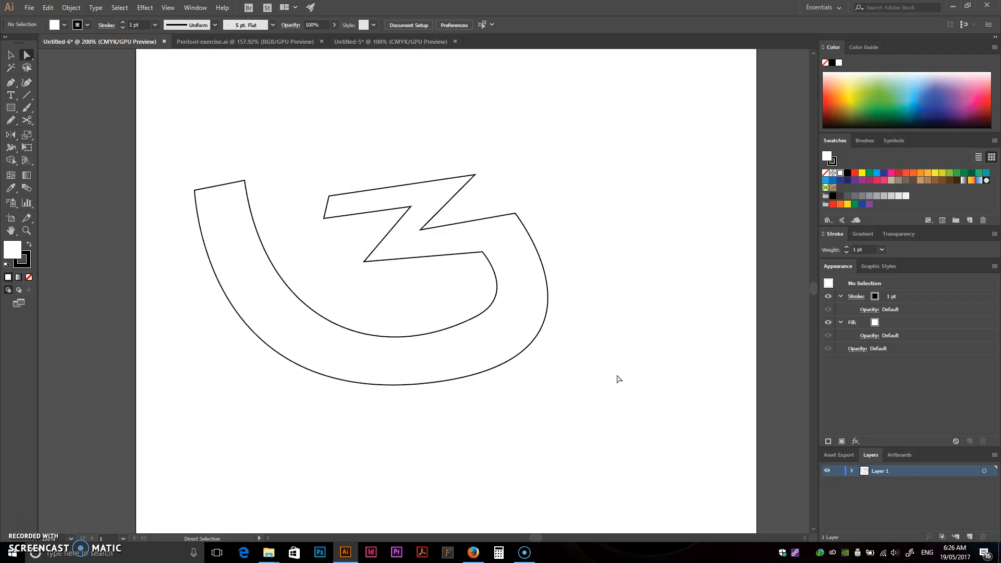
# - Try rounding all corners of the shape at once to about 3.49 mm, and undo the rounding
pyautogui.click(530, 257)
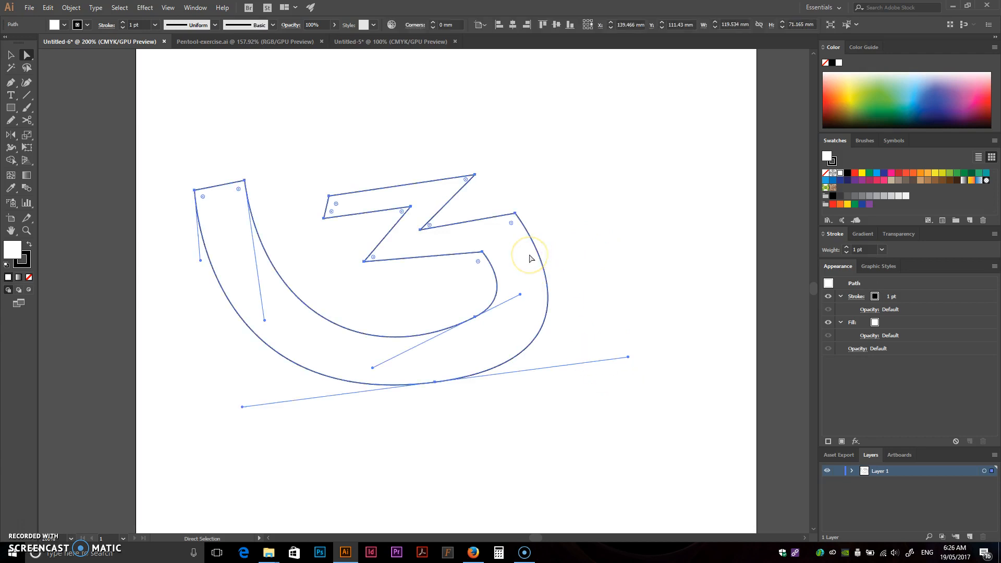
pyautogui.click(325, 218)
pyautogui.click(344, 230)
pyautogui.click(494, 322)
pyautogui.moveTo(373, 259); pyautogui.dragTo(390, 256)
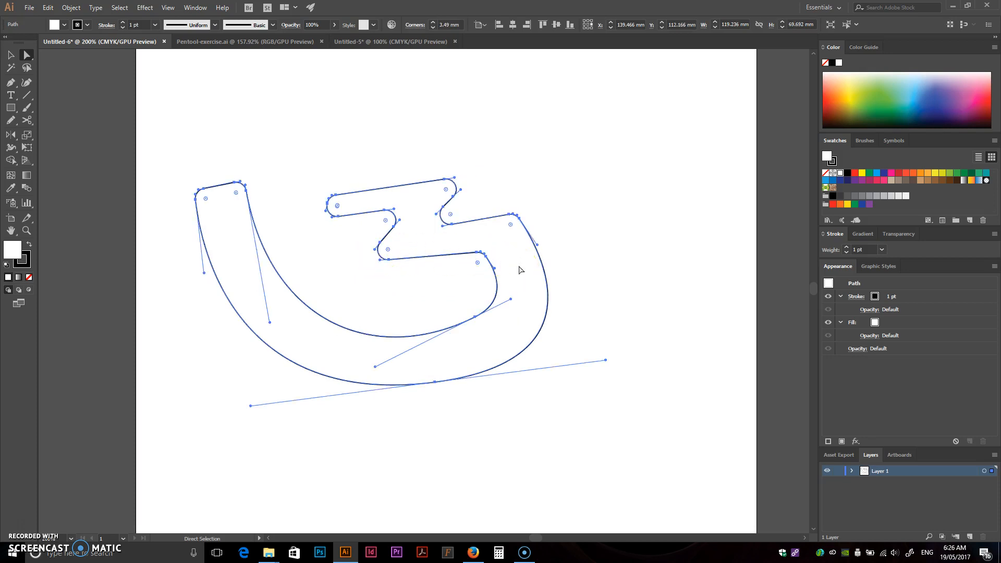
pyautogui.hotkey('ctrl', 'z')
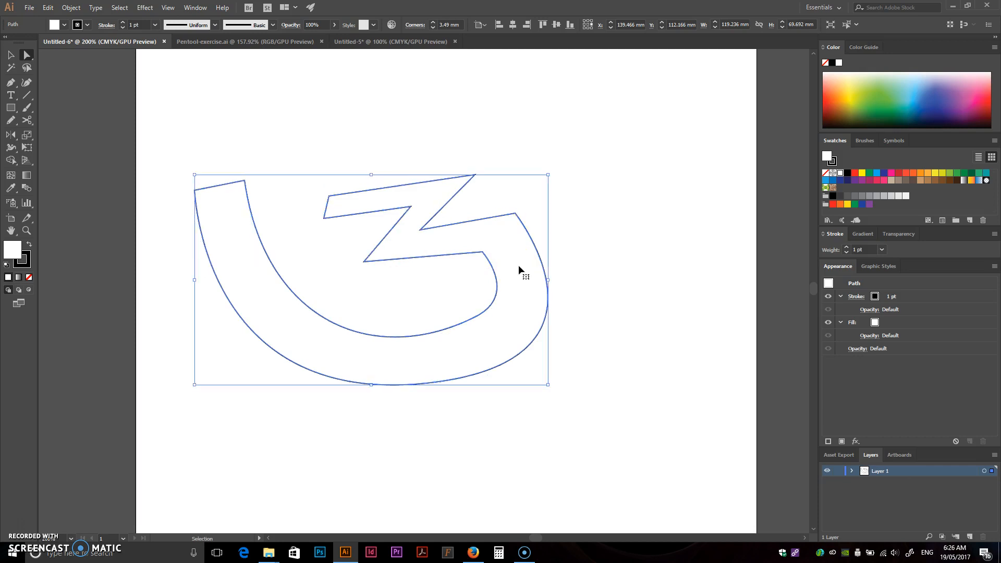
pyautogui.click(523, 181)
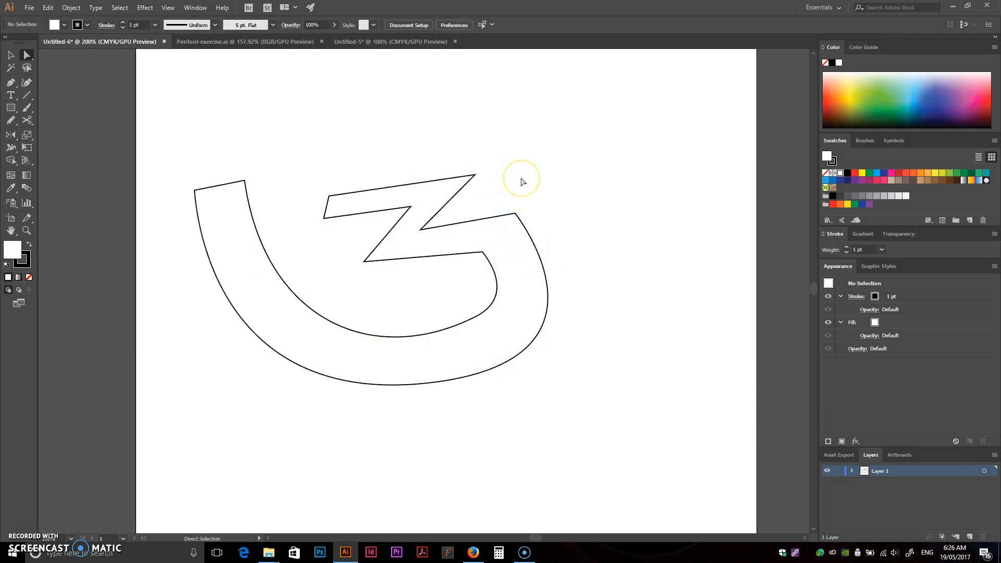
# - Try rounding only the zigzag's sharp upper-right tip to about 5.45 mm, and undo it
pyautogui.click(478, 177)
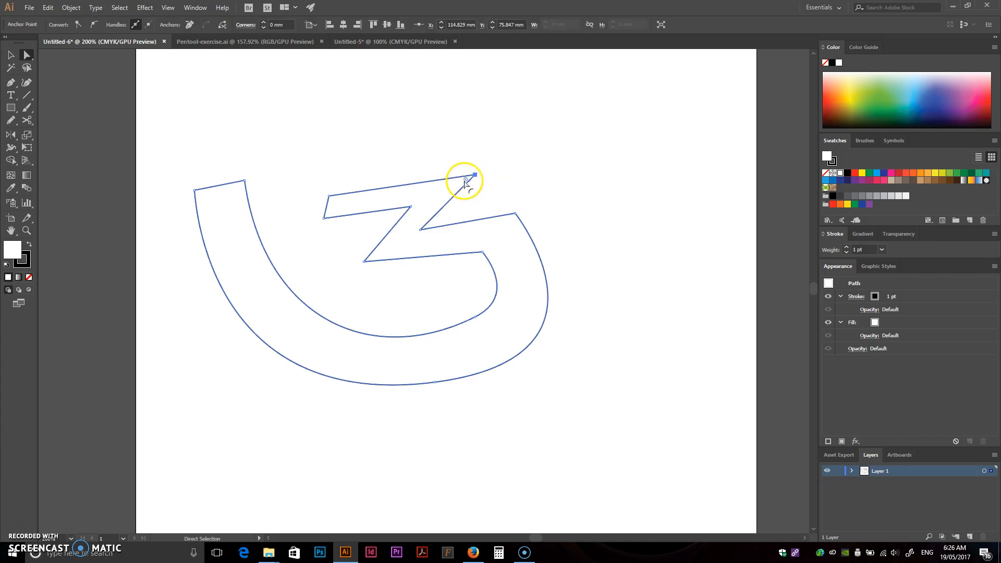
pyautogui.moveTo(465, 181); pyautogui.dragTo(431, 202)
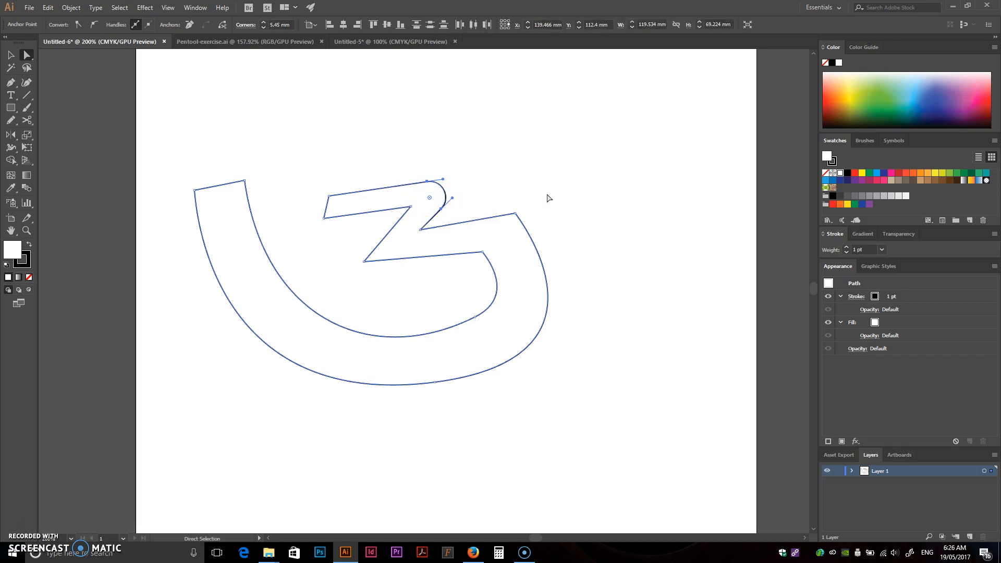
pyautogui.hotkey('ctrl', 'z')
pyautogui.click(547, 197)
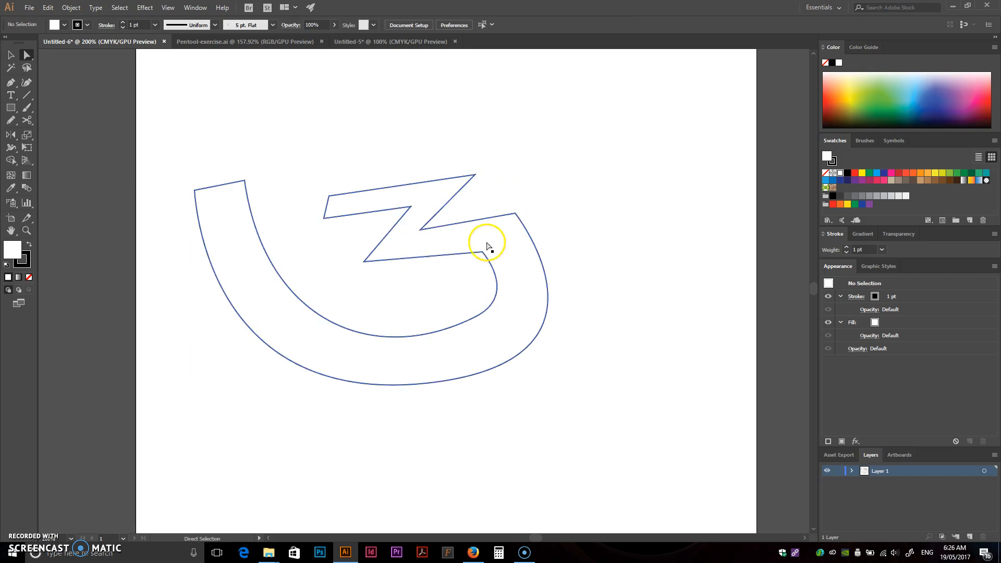
# - Try rounding the zigzag's inner lower-left corner to about 4.97 mm, and undo it
pyautogui.click(365, 261)
pyautogui.moveTo(373, 258); pyautogui.dragTo(403, 242)
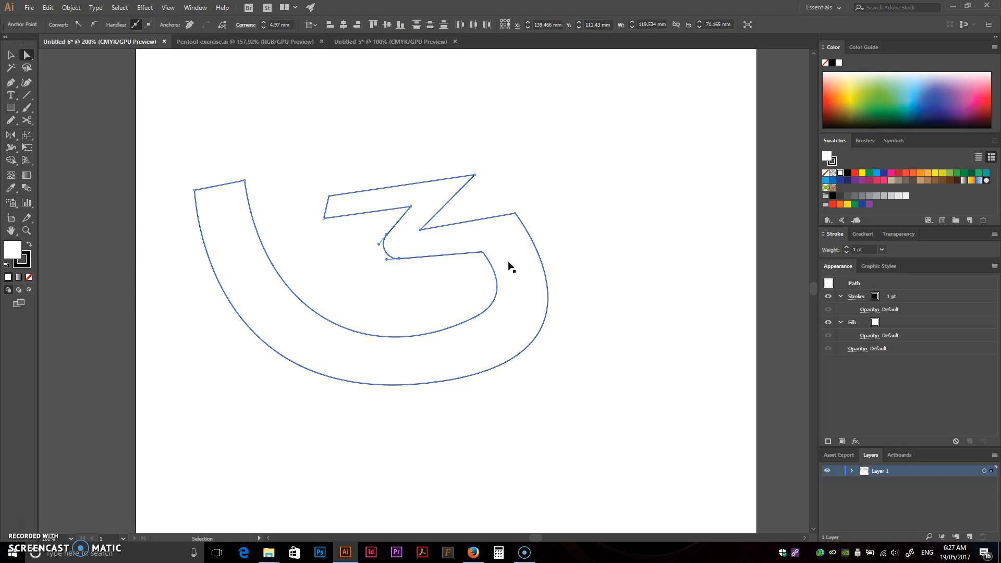
pyautogui.hotkey('ctrl', 'z')
# - Round the upper-left corner of the zigzag's end to about 6.83 mm, and round its sharp upper-right tip too
pyautogui.click(331, 199)
pyautogui.click(330, 197)
pyautogui.moveTo(337, 204); pyautogui.dragTo(351, 212)
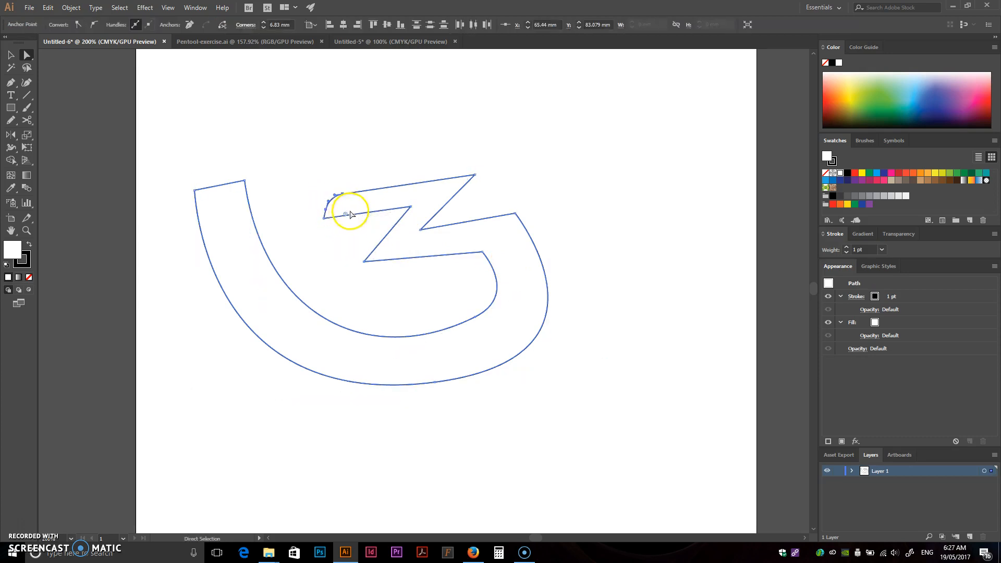
pyautogui.click(474, 174)
pyautogui.moveTo(460, 181); pyautogui.dragTo(425, 197)
pyautogui.click(539, 186)
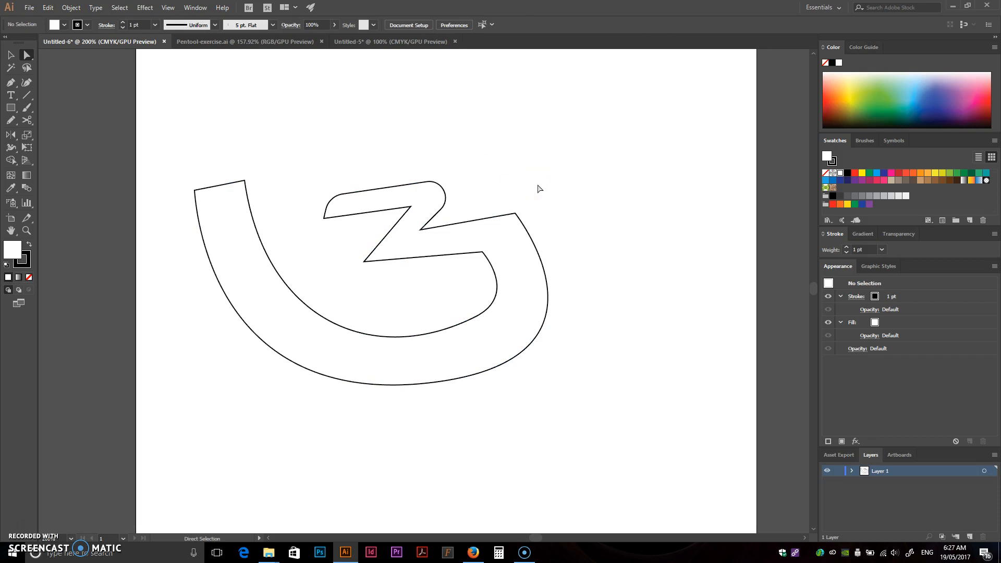
# - Select the whole drawn shape and delete it from the artboard
pyautogui.click(16, 59)
pyautogui.moveTo(192, 141); pyautogui.dragTo(648, 471)
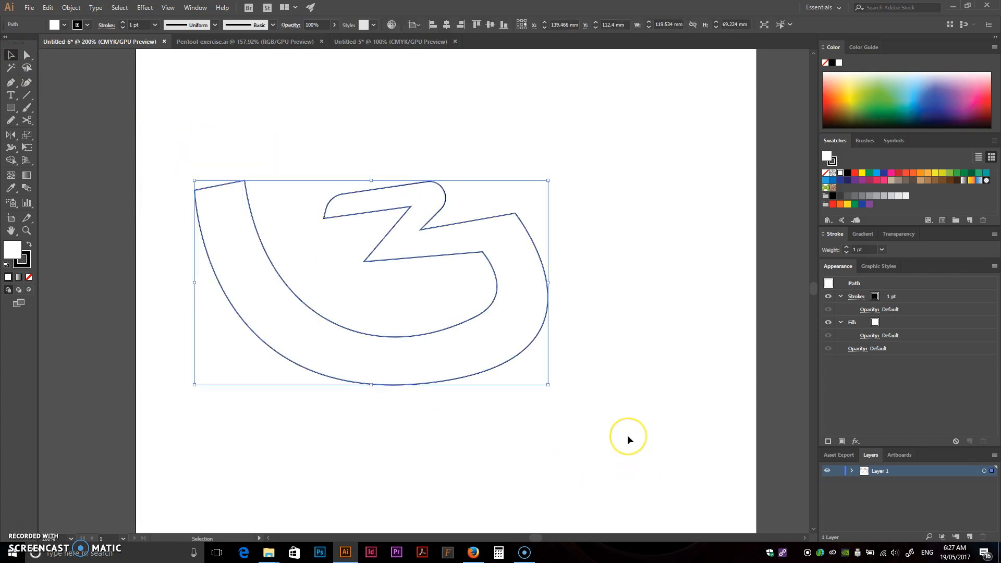
pyautogui.press('Delete')
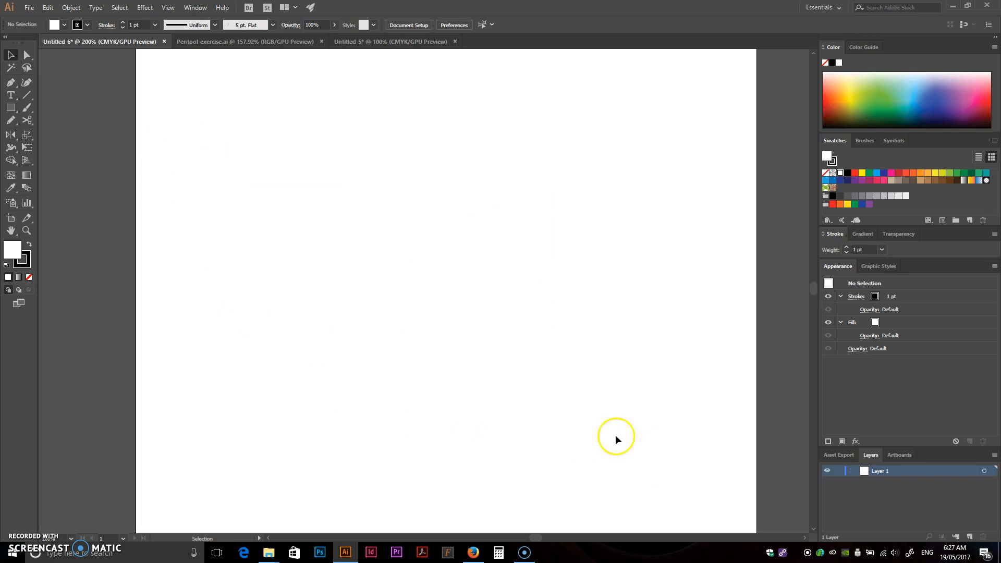
# - Switch to the Pentool-exercise.ai document and examine the straight-line and curved-line exercises on its first page
pyautogui.click(218, 42)
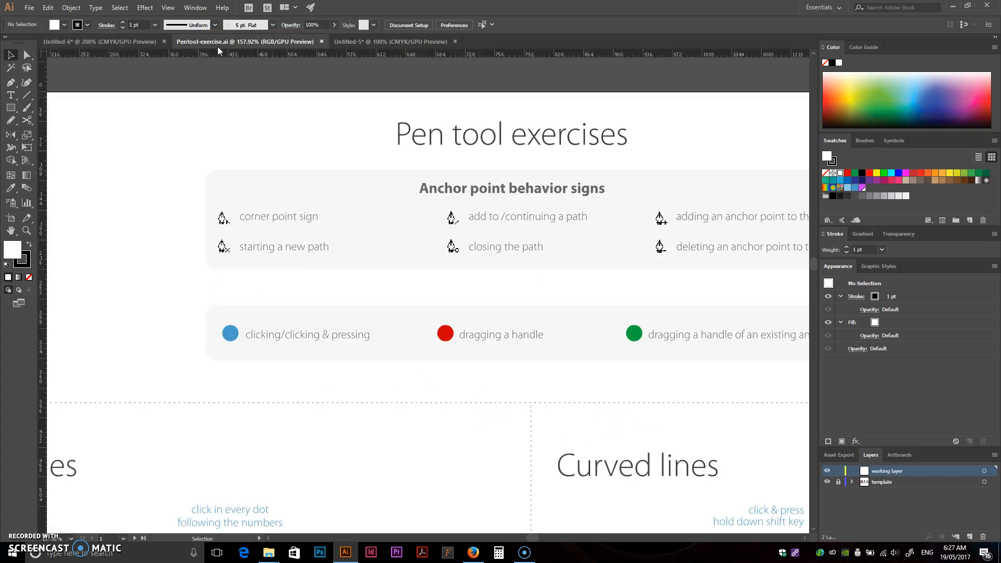
pyautogui.hotkey('ctrl', '-')
pyautogui.hotkey('ctrl', '-')
pyautogui.hotkey('ctrl', '-')
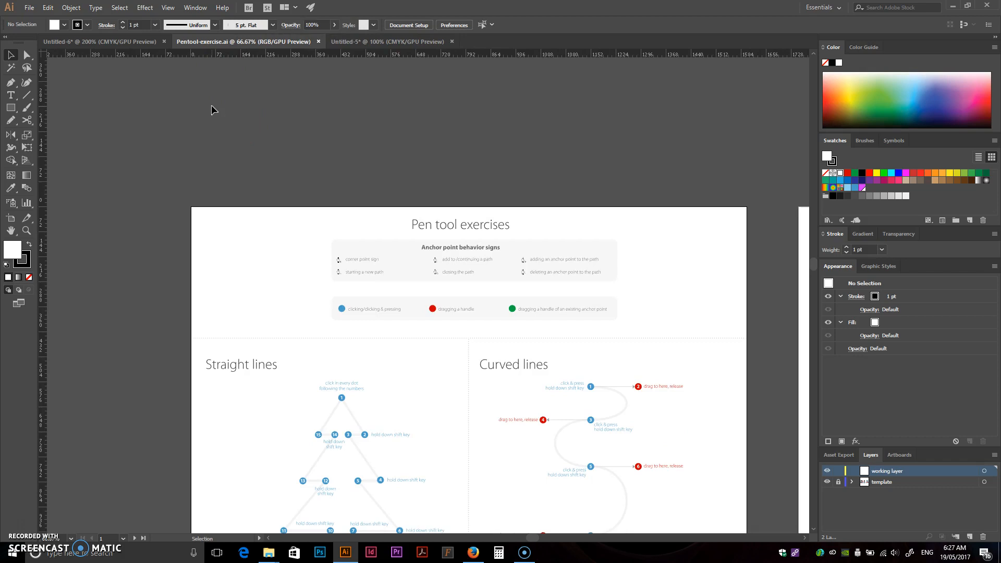
pyautogui.scroll(-4, 447, 193)
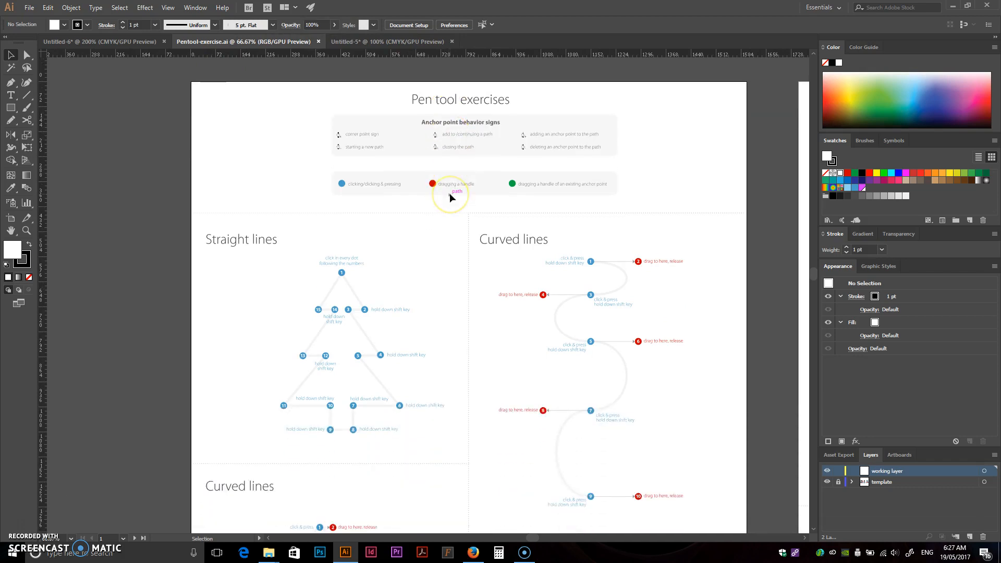
pyautogui.scroll(-1, 450, 194)
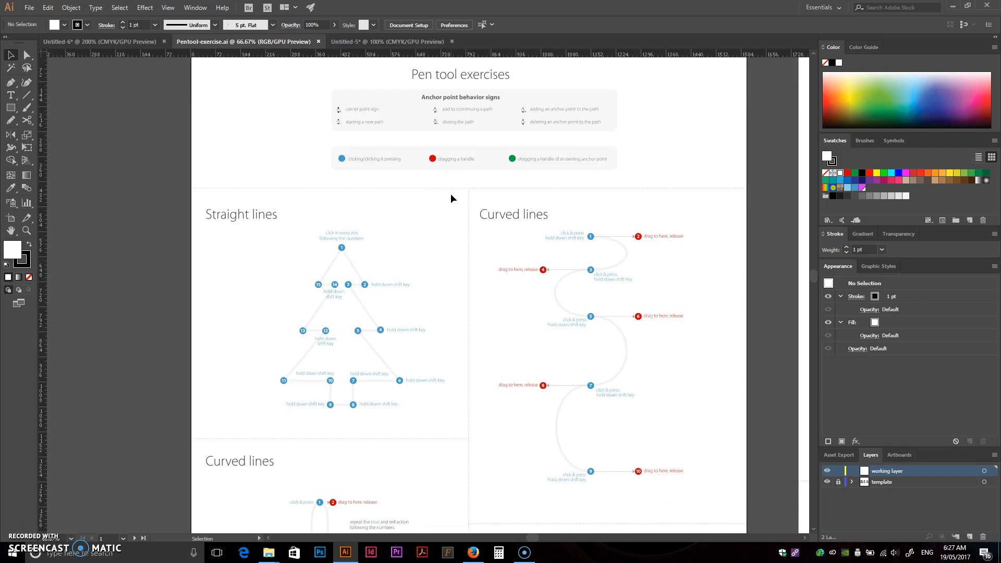
# - Examine the remaining exercise pages, including curves with corner points, tweaking handles, and combining curves with straight lines
pyautogui.moveTo(538, 539); pyautogui.dragTo(642, 545)
pyautogui.scroll(-5, 534, 350)
pyautogui.scroll(5, 530, 247)
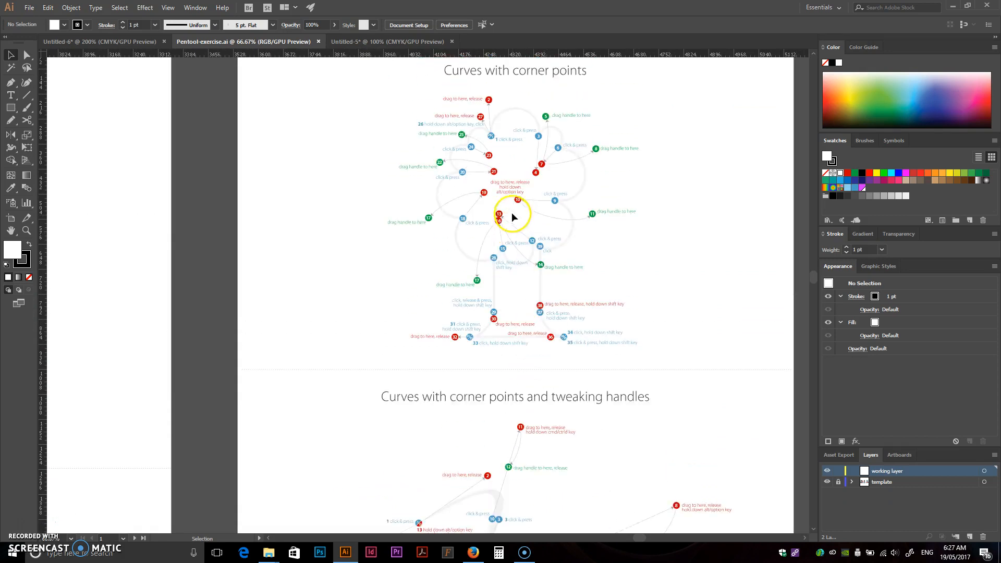
pyautogui.scroll(3, 515, 150)
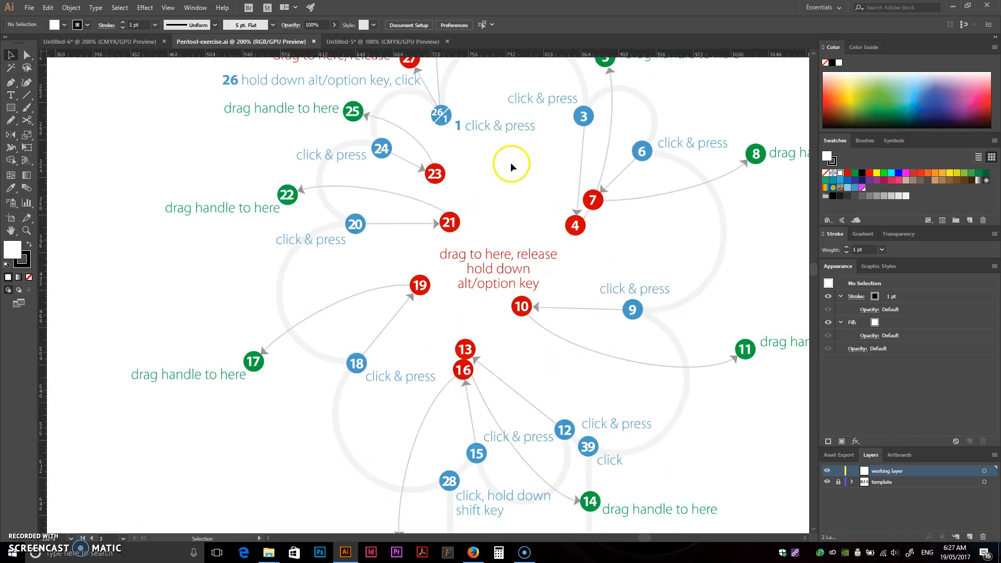
pyautogui.scroll(3, 511, 165)
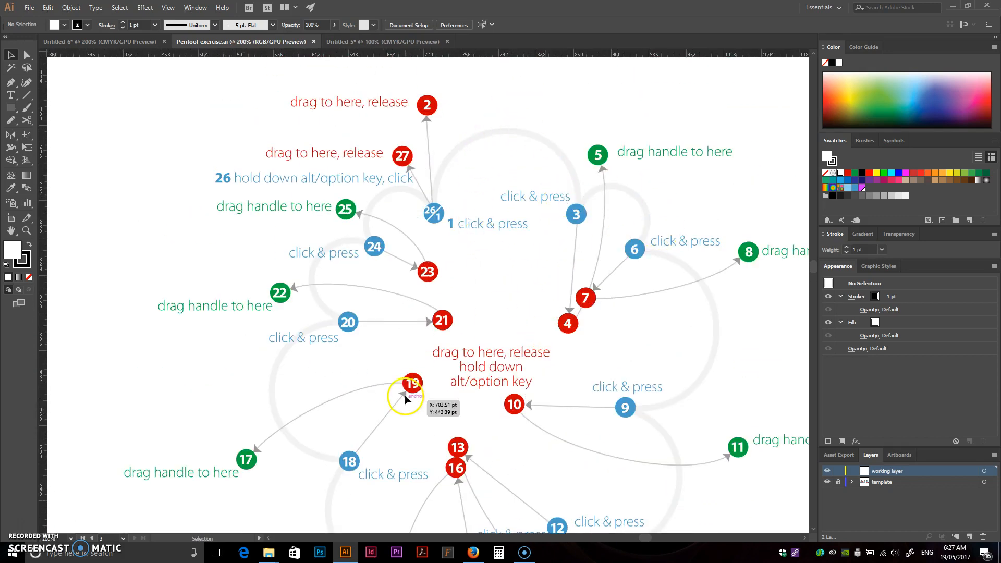
pyautogui.scroll(-4, 406, 399)
pyautogui.moveTo(257, 386); pyautogui.dragTo(537, 213)
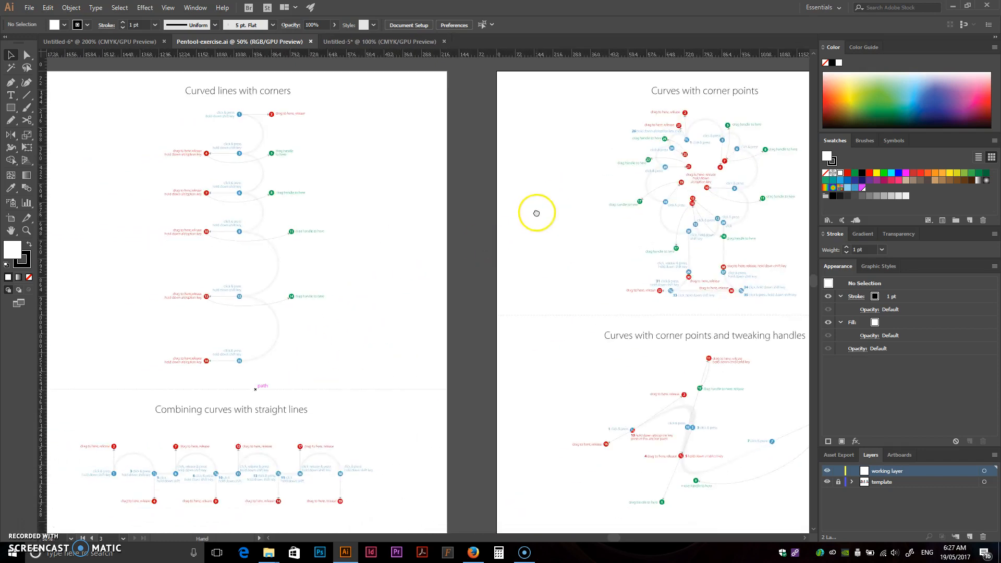
pyautogui.moveTo(392, 282); pyautogui.dragTo(552, 223)
pyautogui.moveTo(250, 252); pyautogui.dragTo(646, 273)
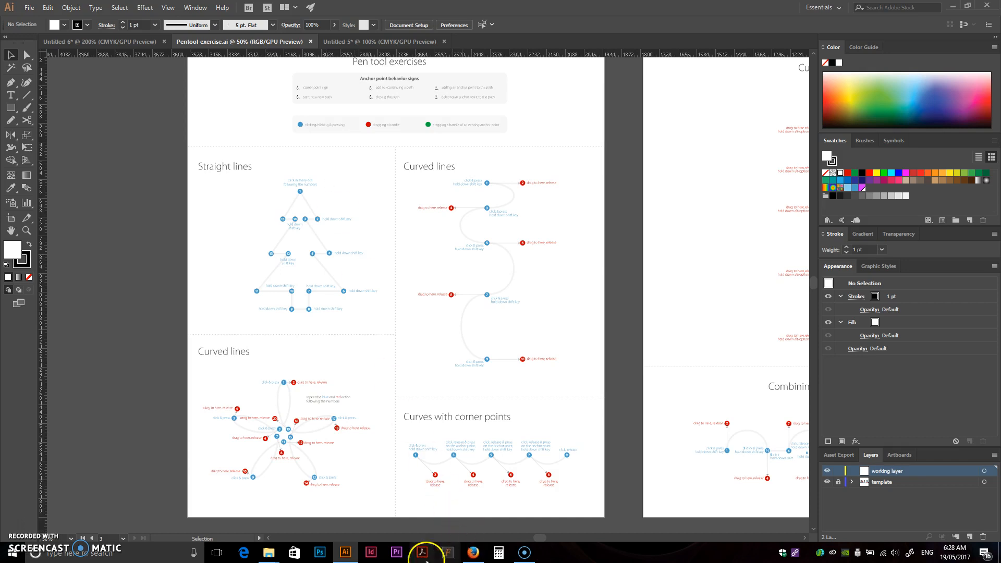
# - Switch to Firefox, start The Bézier Game, and trace the right-angled line of the first tutorial stage
pyautogui.click(472, 553)
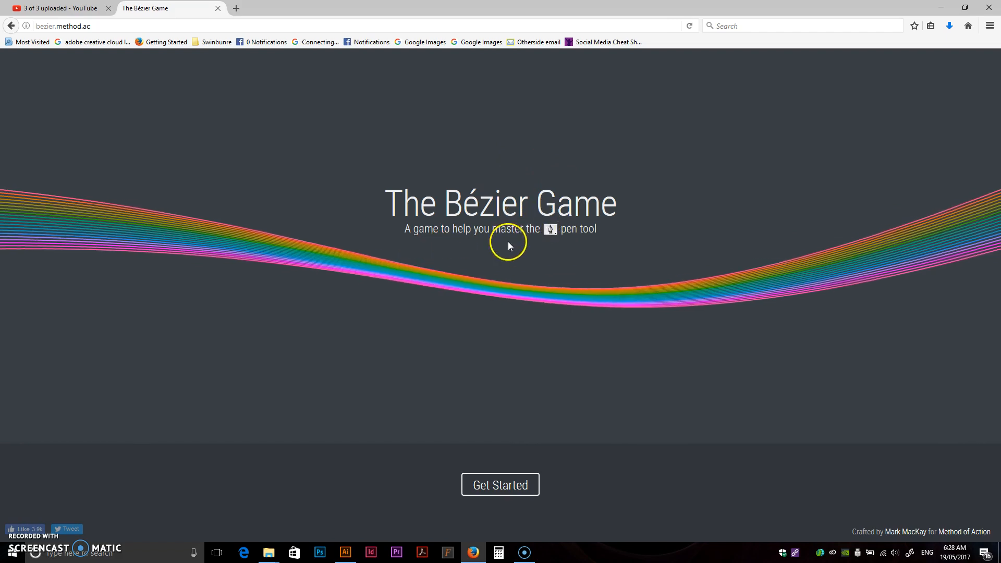
pyautogui.click(502, 486)
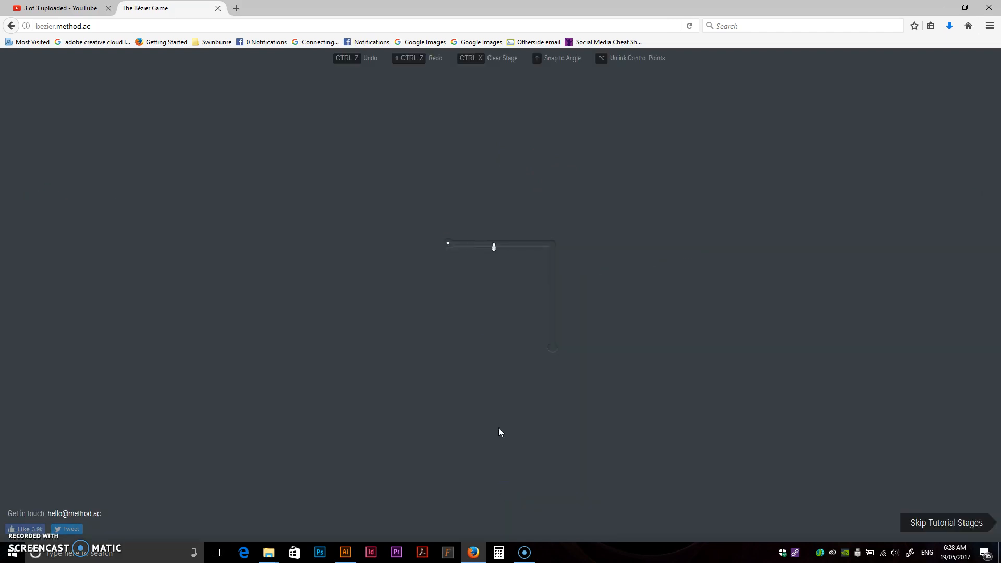
pyautogui.click(449, 243)
pyautogui.click(552, 245)
pyautogui.click(552, 352)
pyautogui.click(552, 350)
# - Trace the house outline clockwise from the roof peak with straight segments and close it at the peak with angle snapping
pyautogui.click(501, 191)
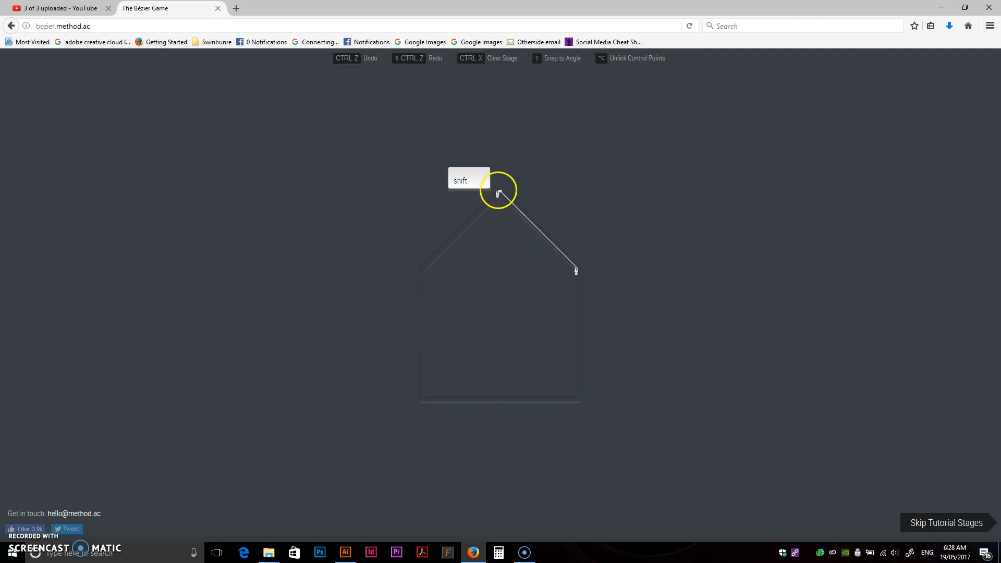
pyautogui.click(579, 270)
pyautogui.click(579, 401)
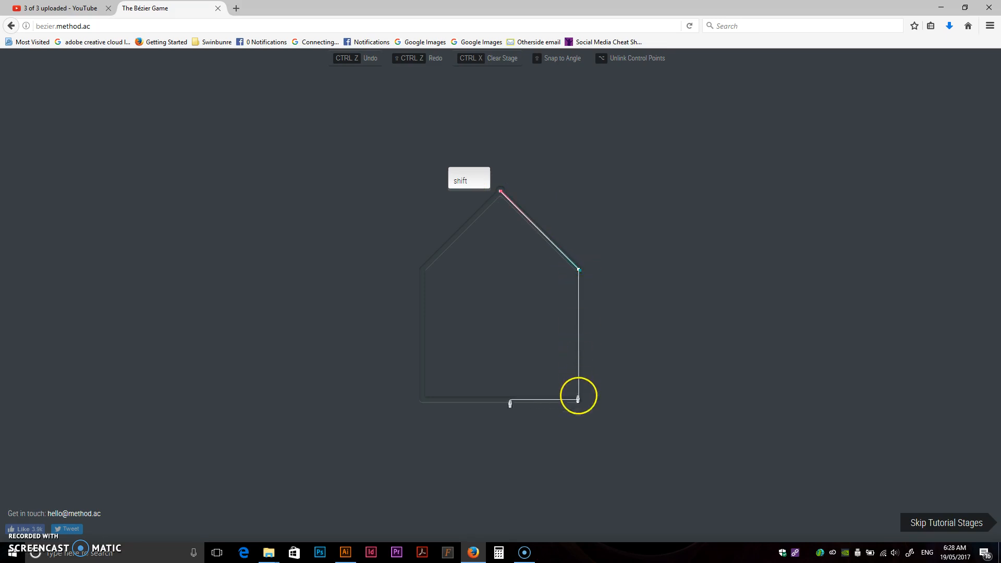
pyautogui.click(422, 401)
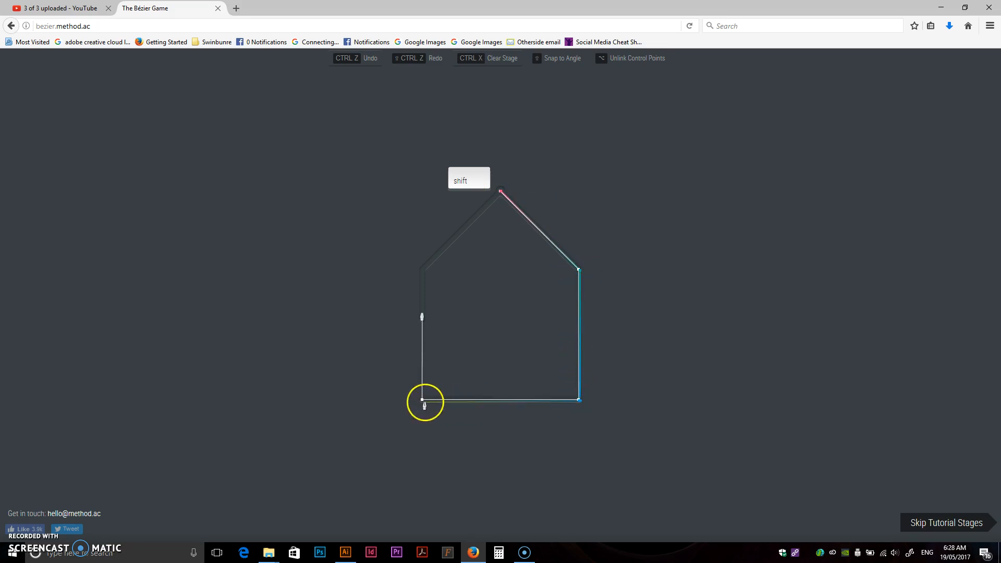
pyautogui.click(423, 270)
pyautogui.keyDown('shift'); pyautogui.click(501, 192); pyautogui.keyUp('shift')
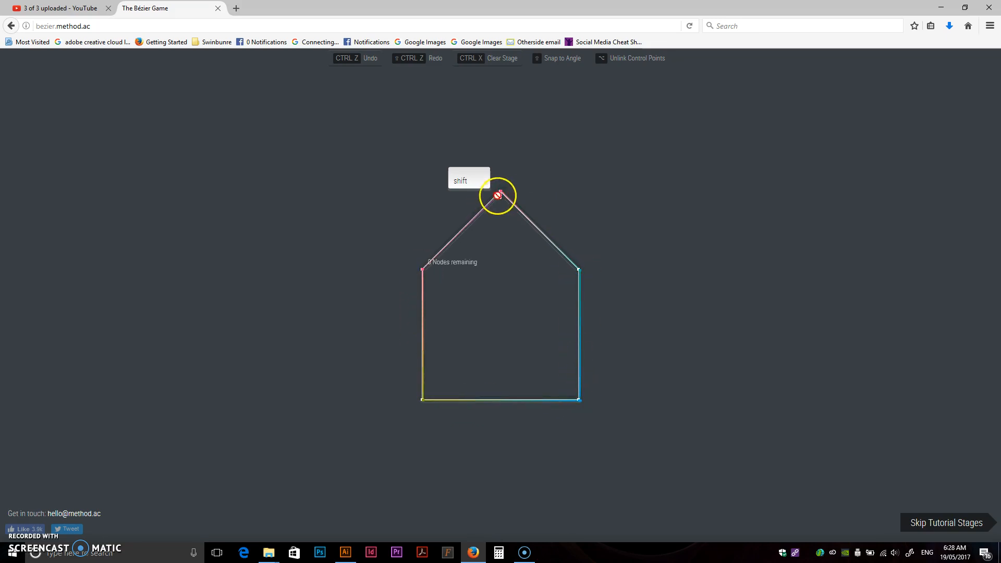